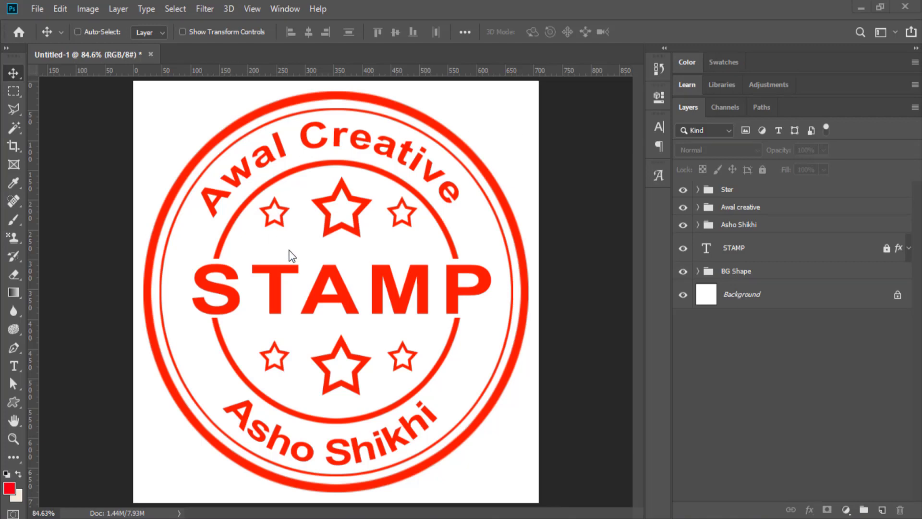
Step: Start a new document and set its width and height to 25 by 25 centimeters
click(38, 9)
click(41, 24)
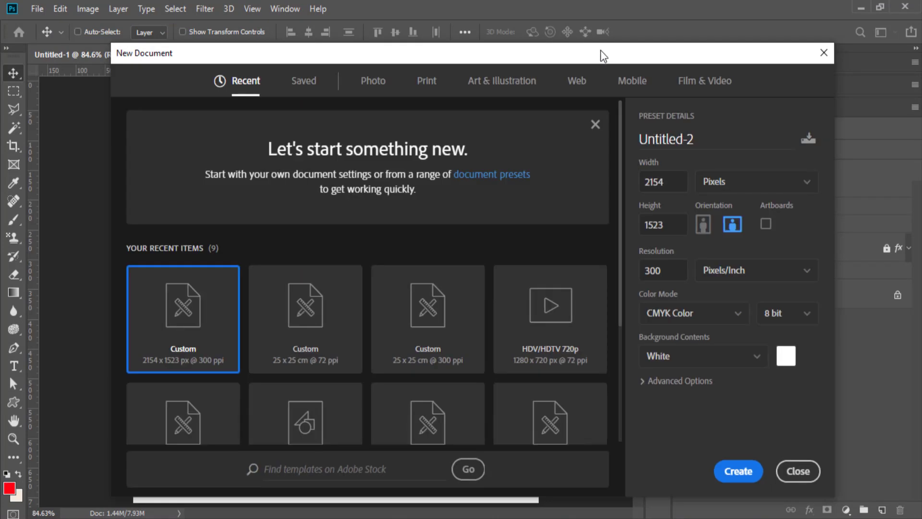
drag(601, 50, 580, 56)
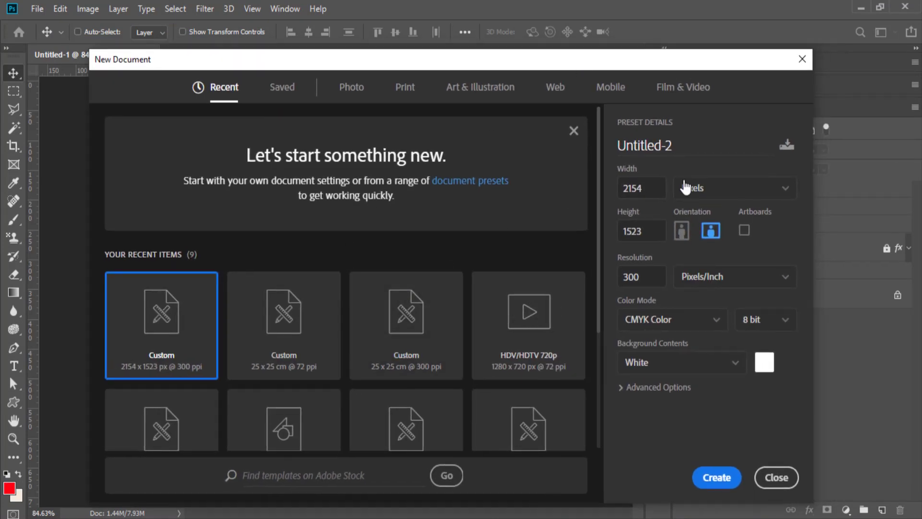
click(760, 194)
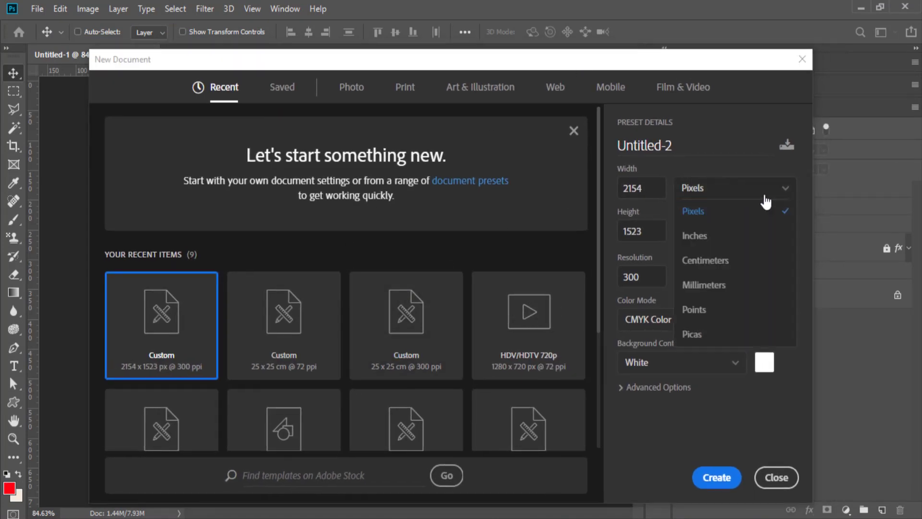
click(715, 260)
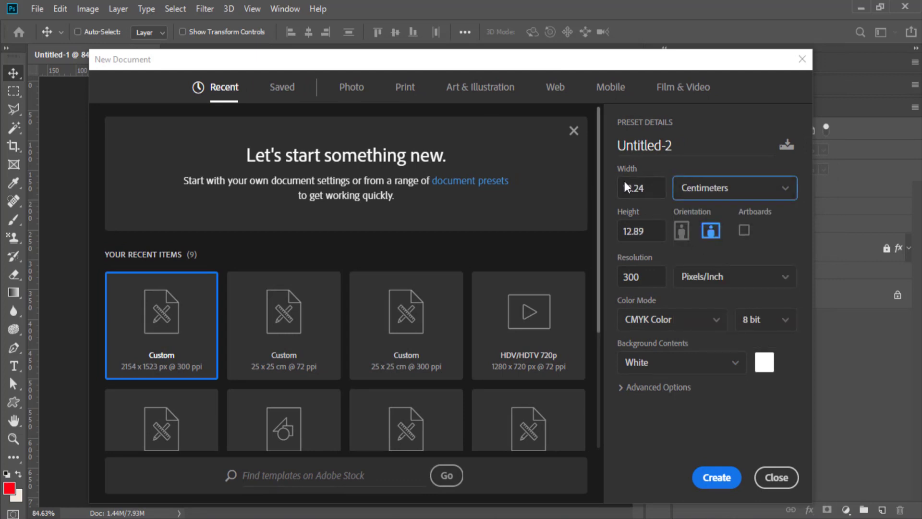
click(659, 190)
text(25)
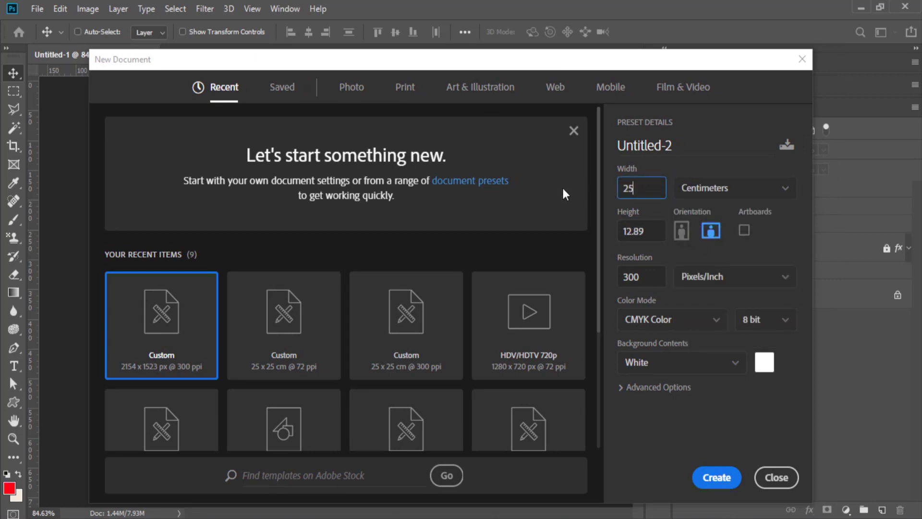
key(Tab)
text(25)
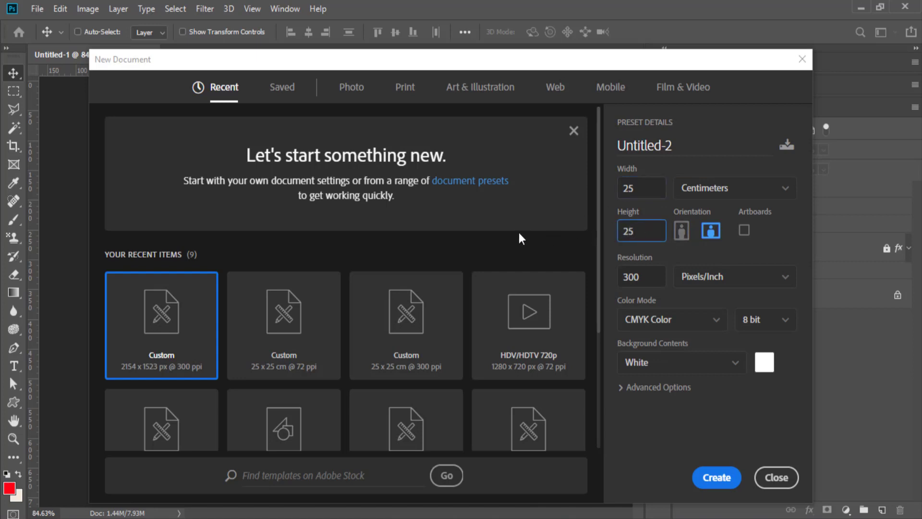
Step: Name the document Awal, set the resolution to 72 pixels/inch, keep CMYK Color, and create it
click(685, 150)
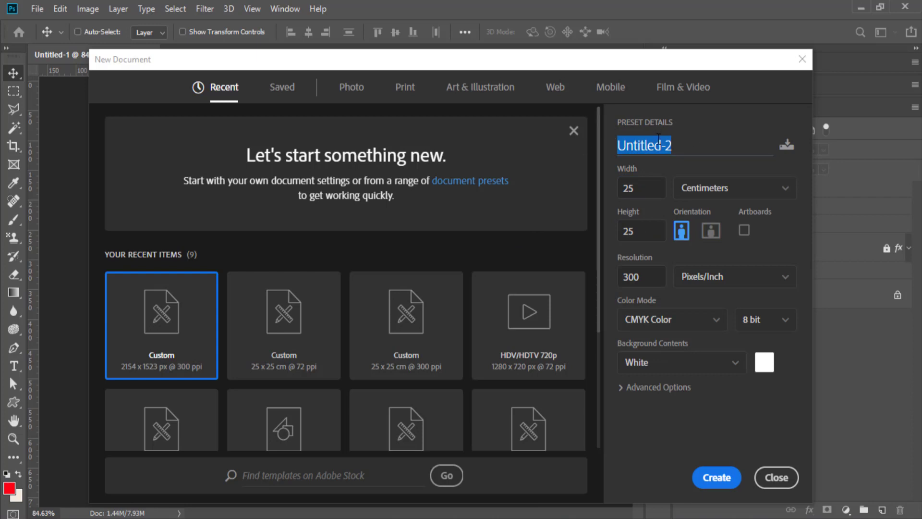
text(Awal)
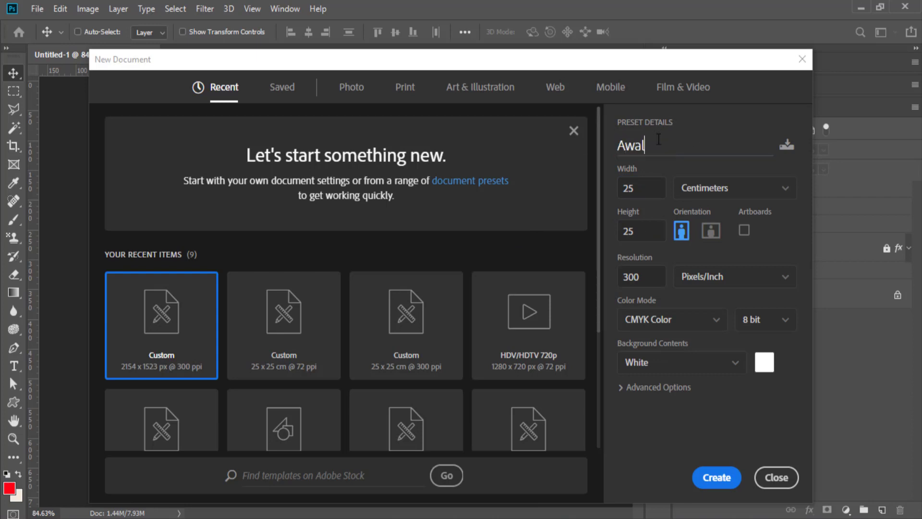
double_click(646, 274)
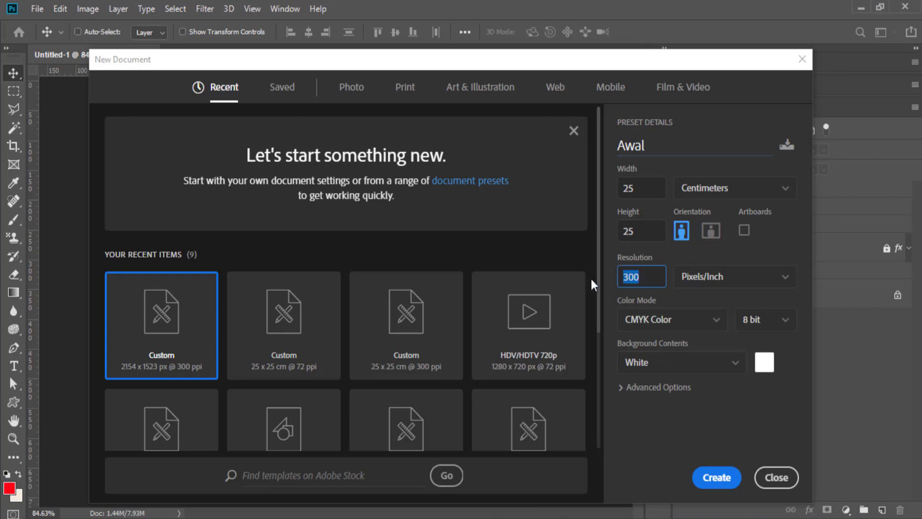
text(72)
click(698, 319)
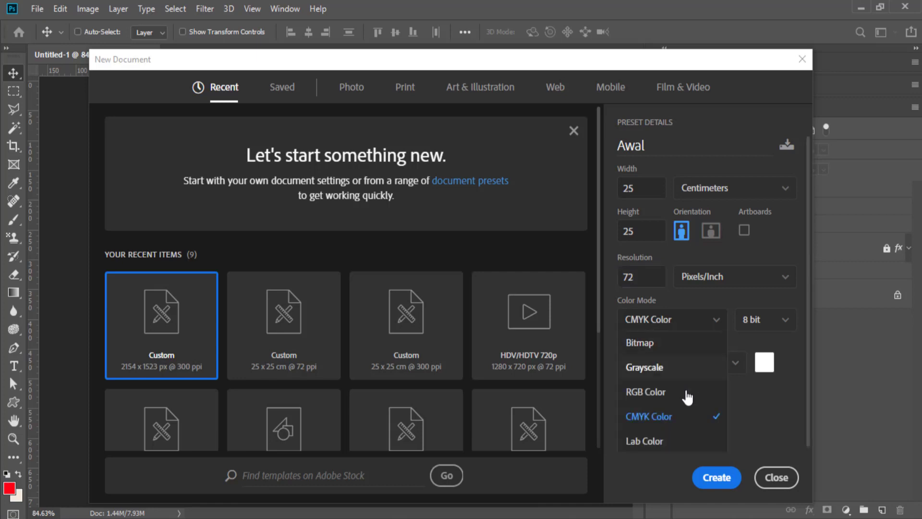
click(710, 321)
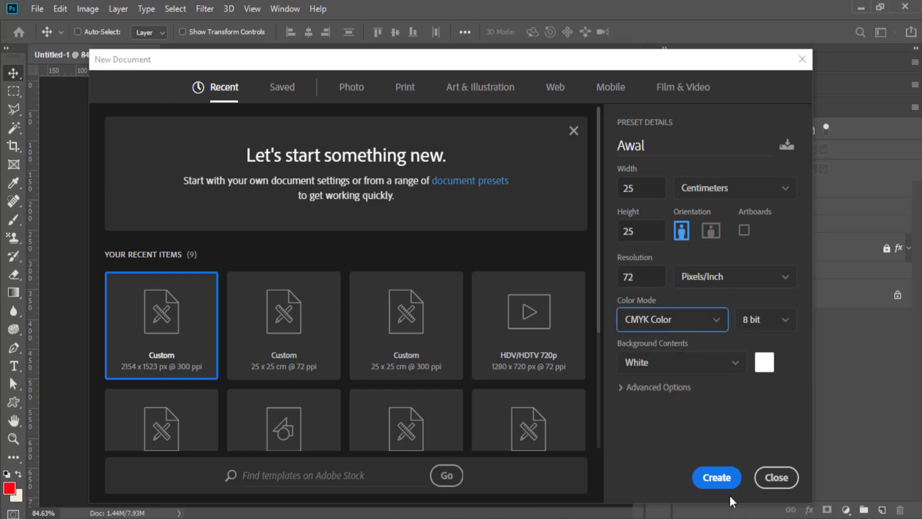
click(715, 477)
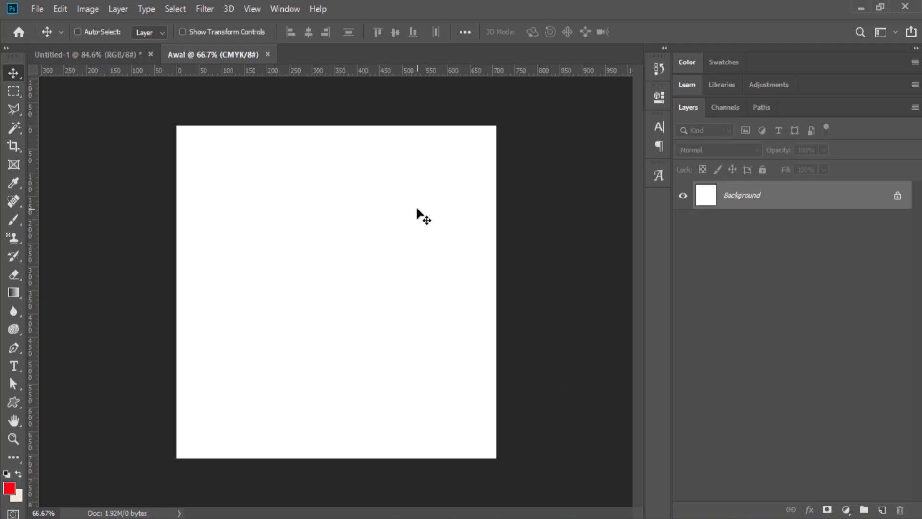
key(ctrl+0)
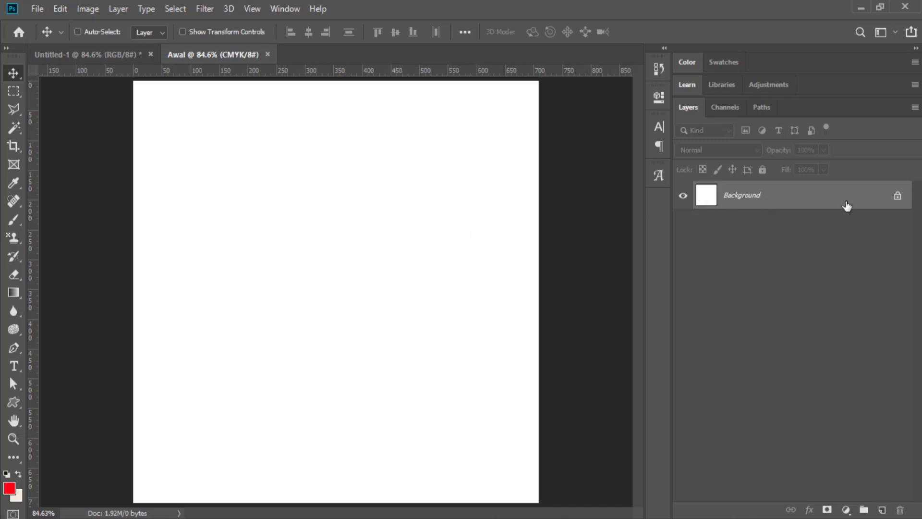
Step: Add a new layer and draw a circular marquee selection about 635 px across, covering most of the canvas
click(883, 509)
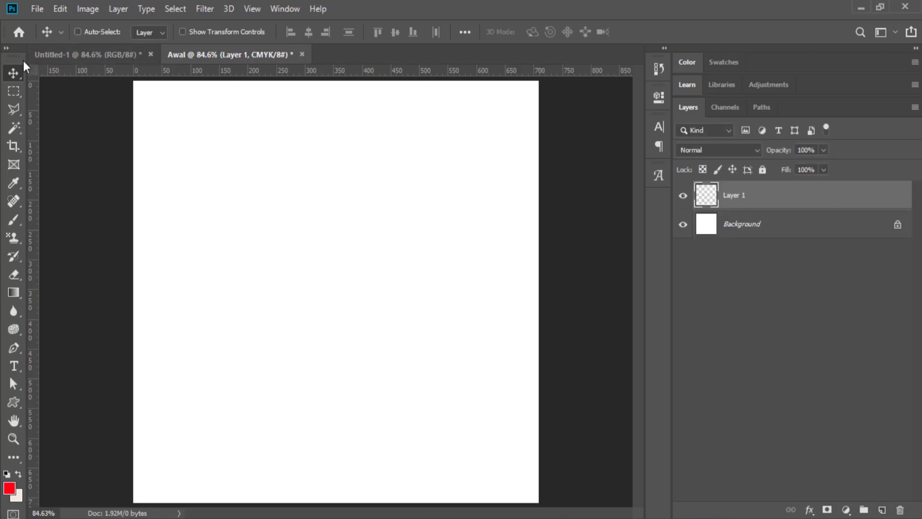
click(21, 95)
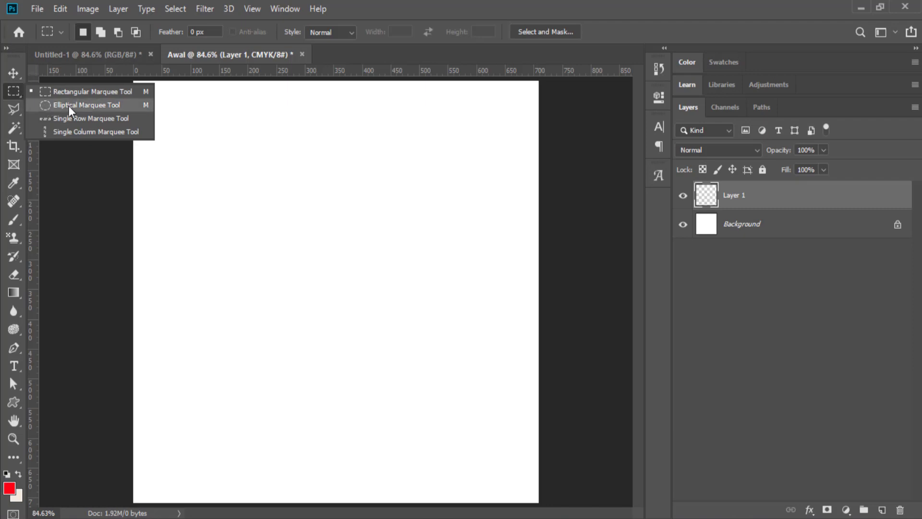
click(119, 106)
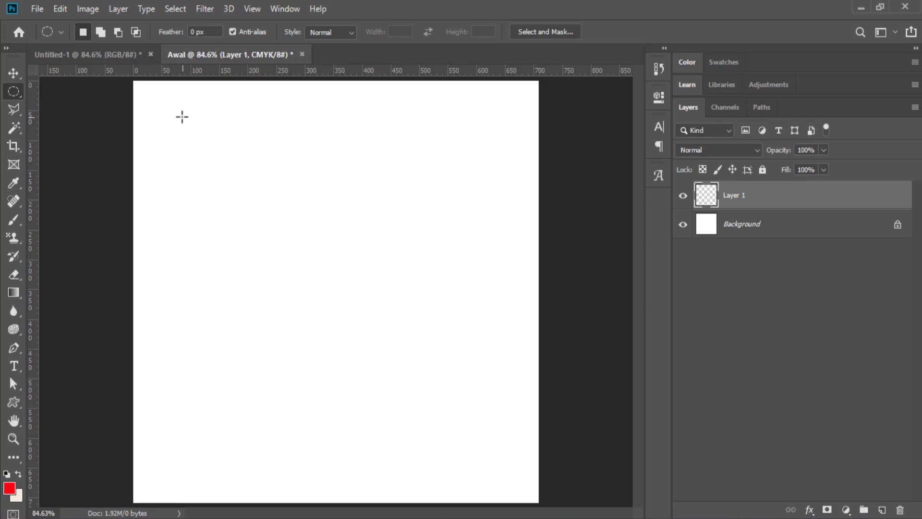
drag(162, 105, 597, 479)
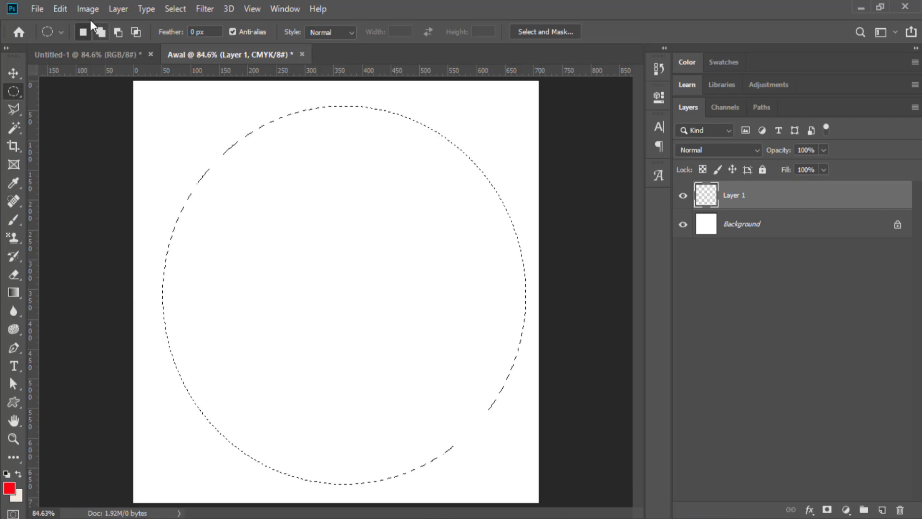
Step: Stroke the circular selection on the inside with an 8 px red line, color ff0012, and deselect
click(61, 9)
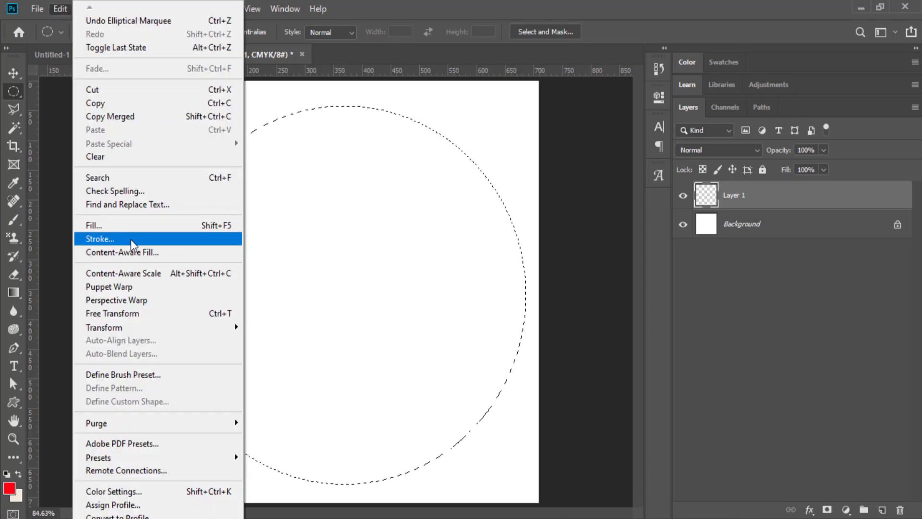
click(131, 239)
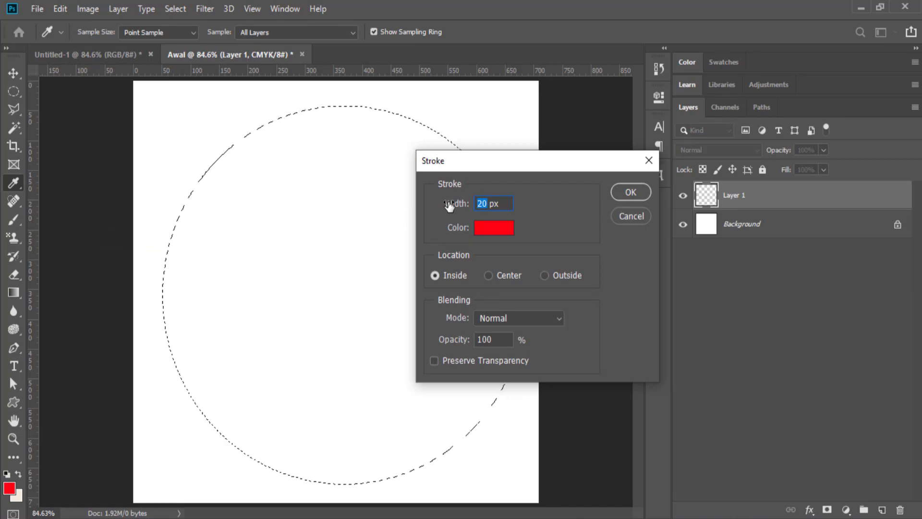
text(8)
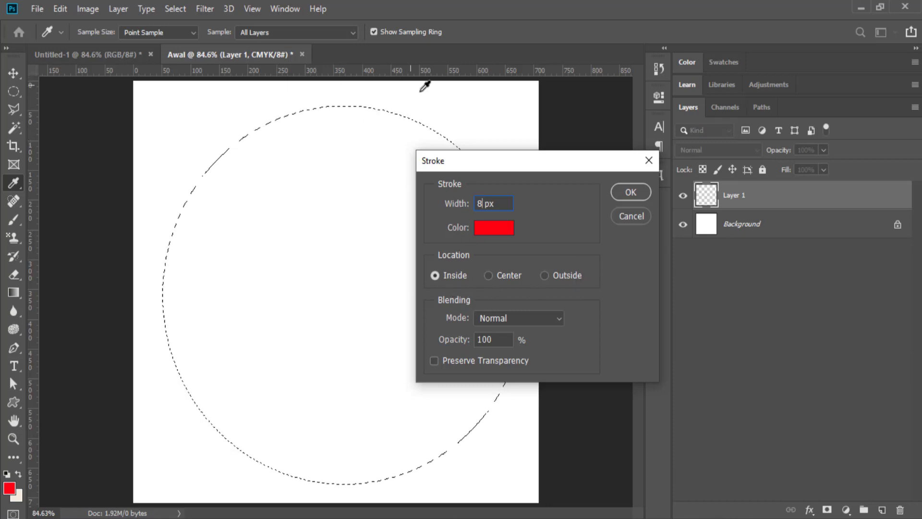
click(495, 229)
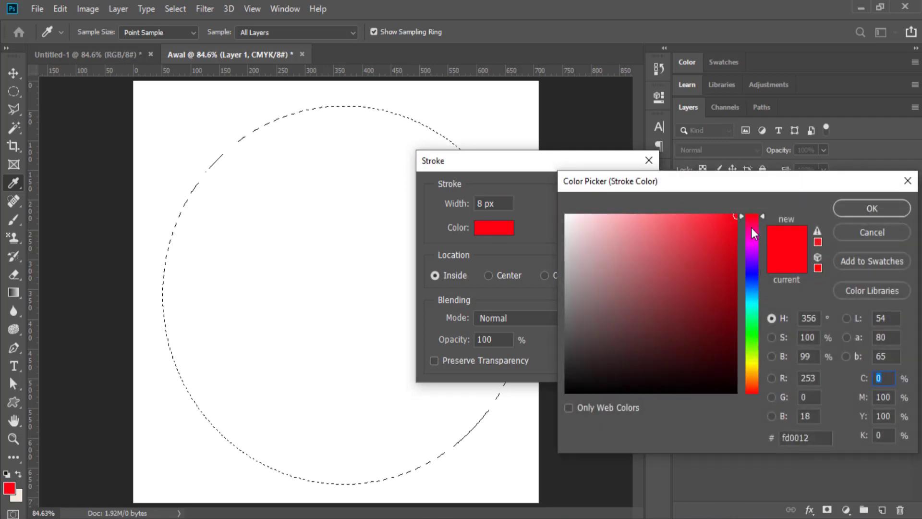
drag(737, 242, 737, 208)
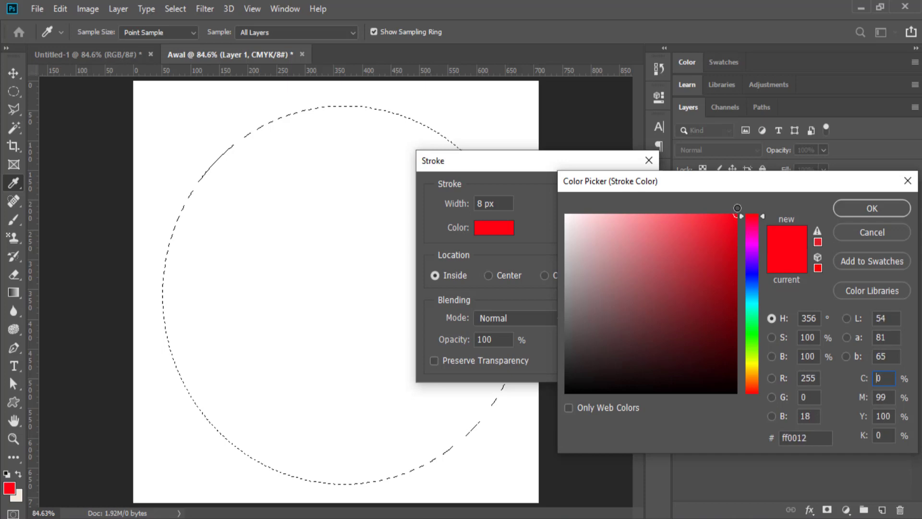
click(870, 207)
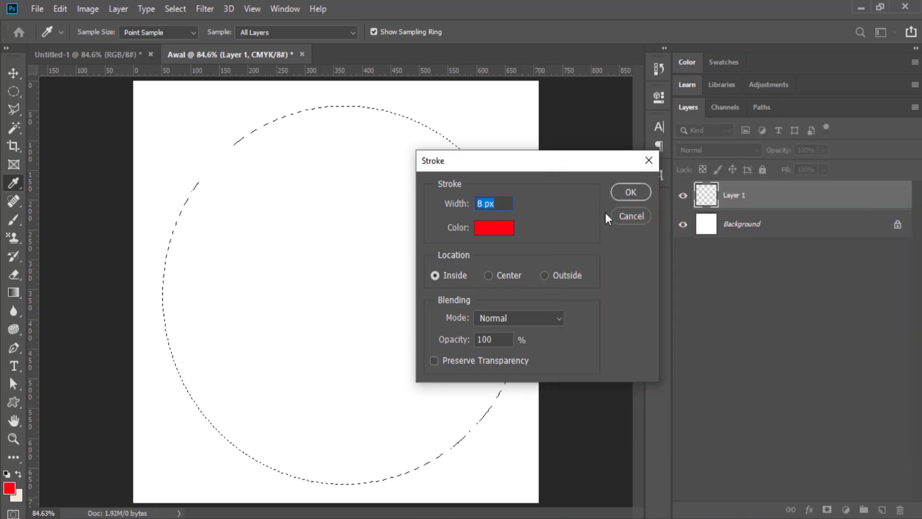
click(632, 193)
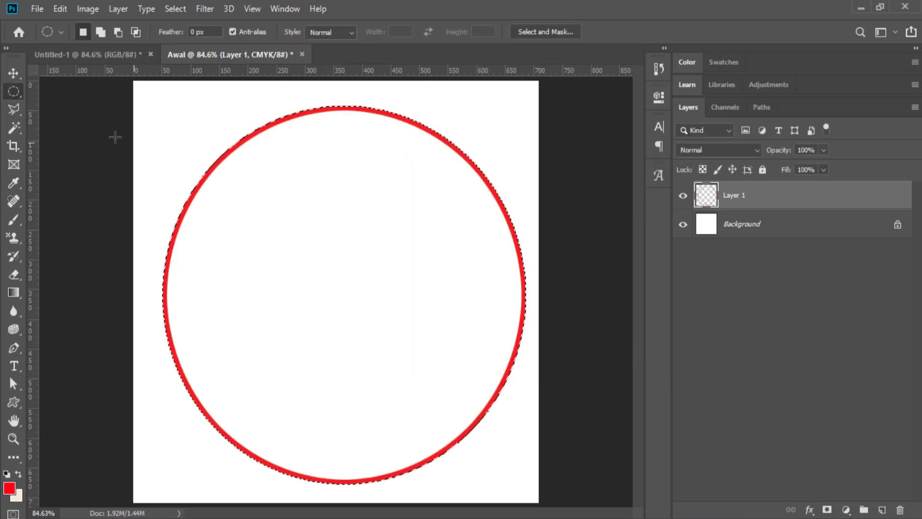
click(14, 73)
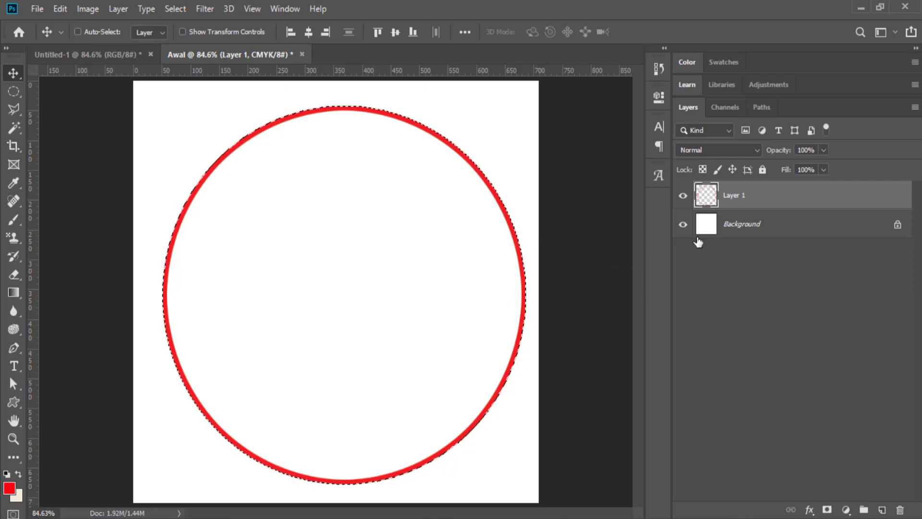
key(ctrl+d)
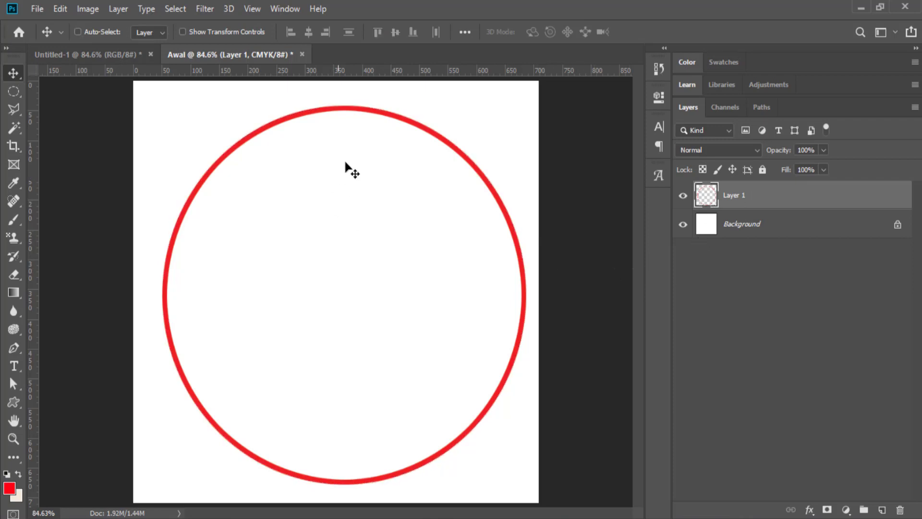
Step: Center the red circle horizontally and vertically against a full-canvas selection, and clear the selection
click(176, 9)
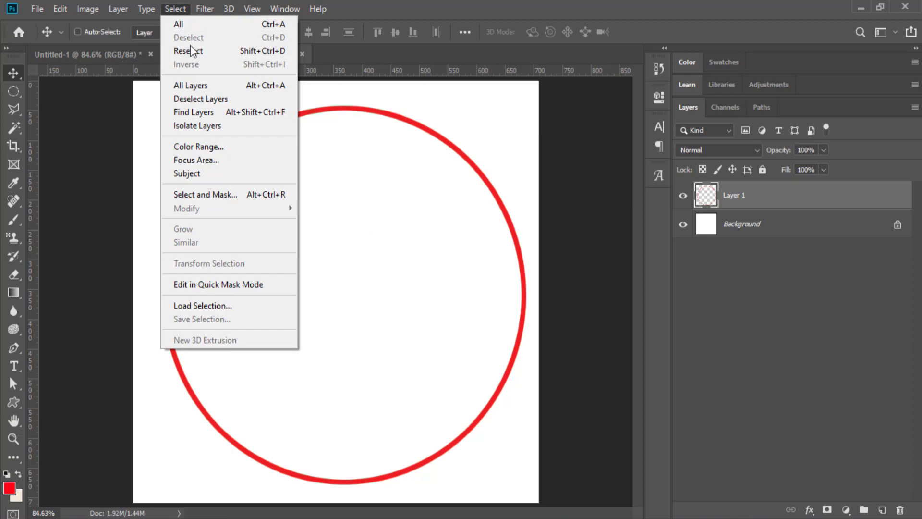
click(542, 3)
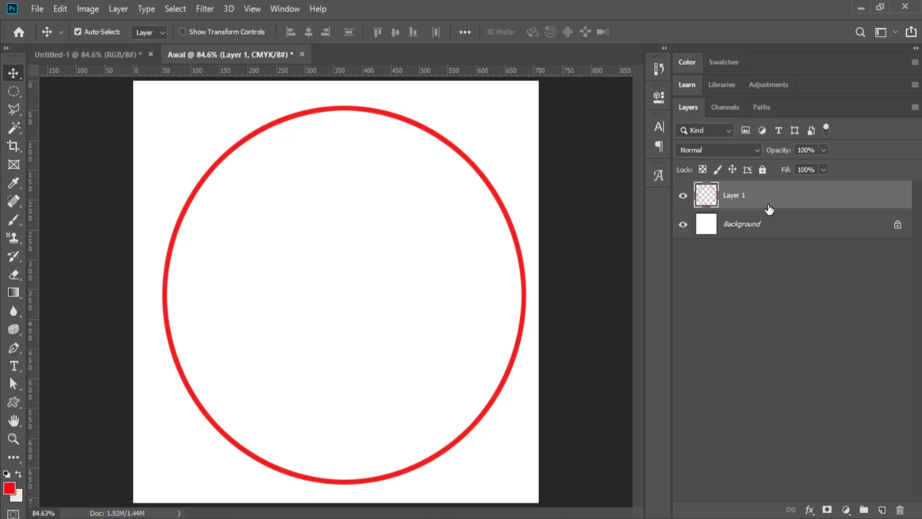
key(ctrl+a)
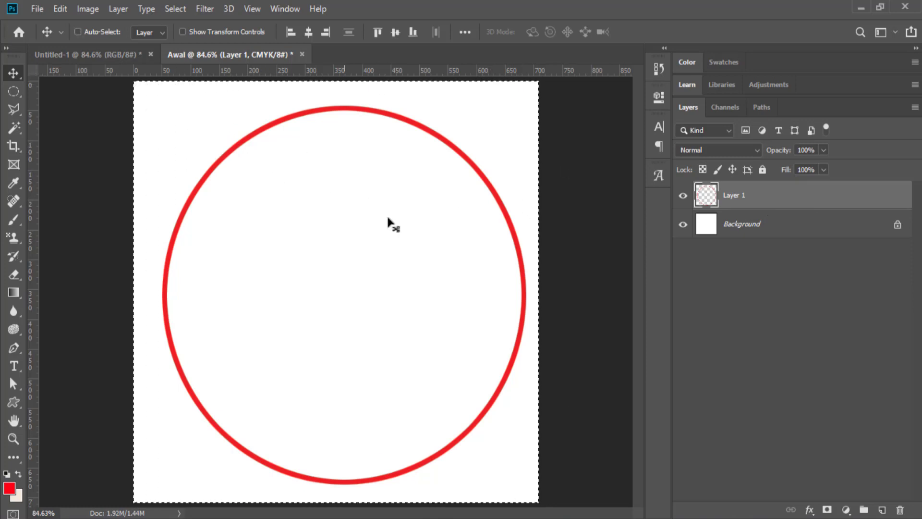
click(310, 33)
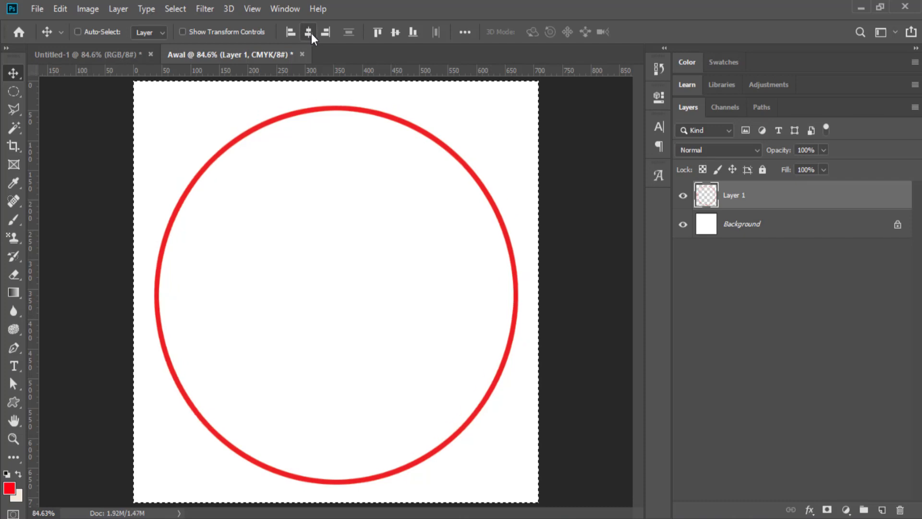
click(396, 32)
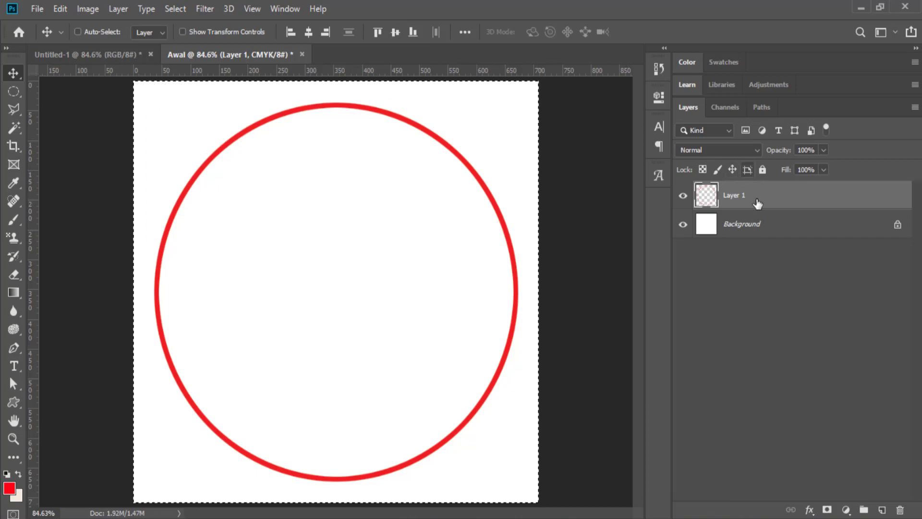
key(ctrl+d)
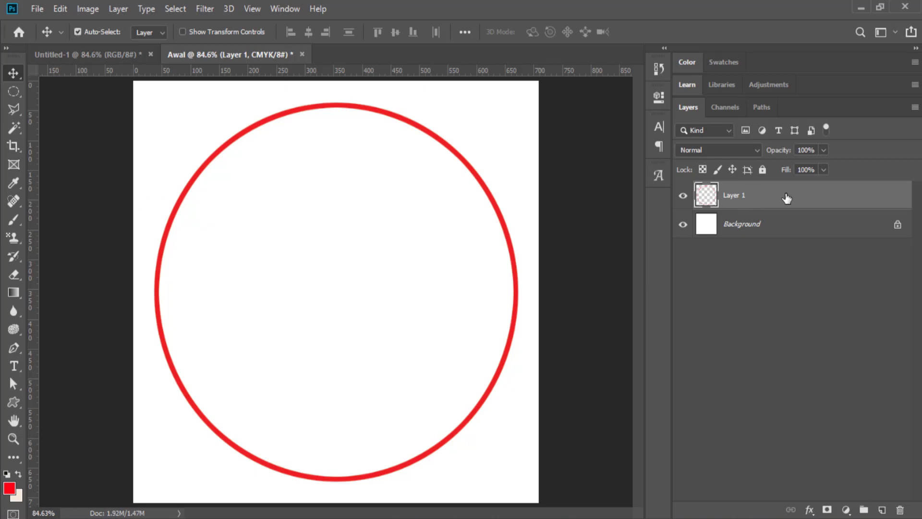
Step: Enlarge the red circle about its center until it nearly fills the canvas, and duplicate its layer
key(ctrl+t)
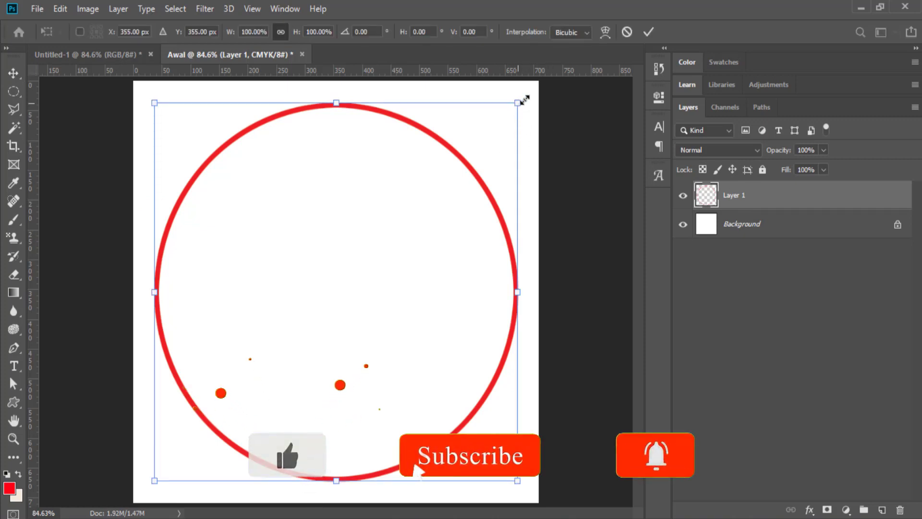
drag(522, 100, 540, 95)
click(649, 32)
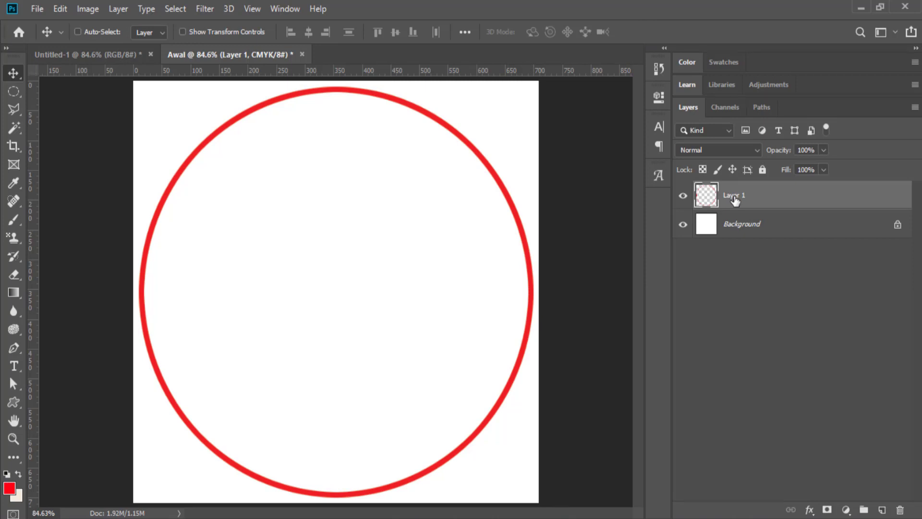
key(ctrl+j)
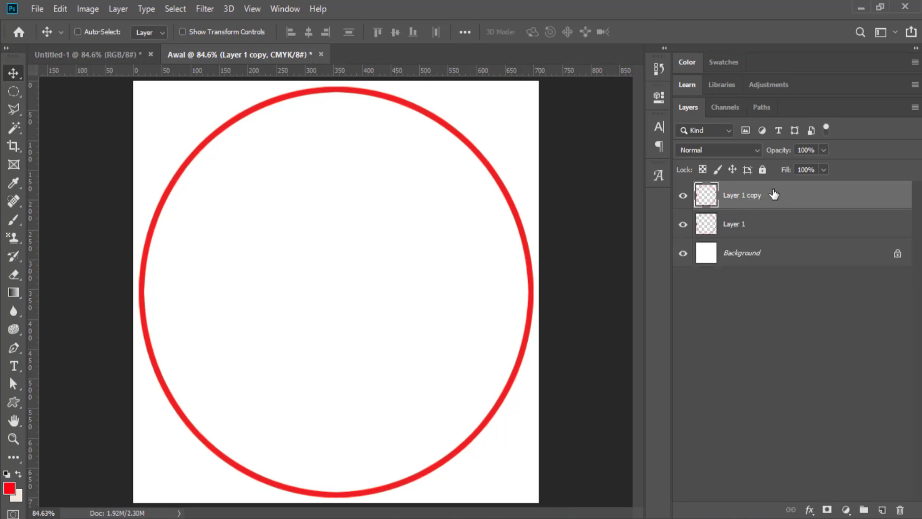
Step: Scale the duplicated red circle down to about 55% around its center to form an inner ring
key(ctrl+t)
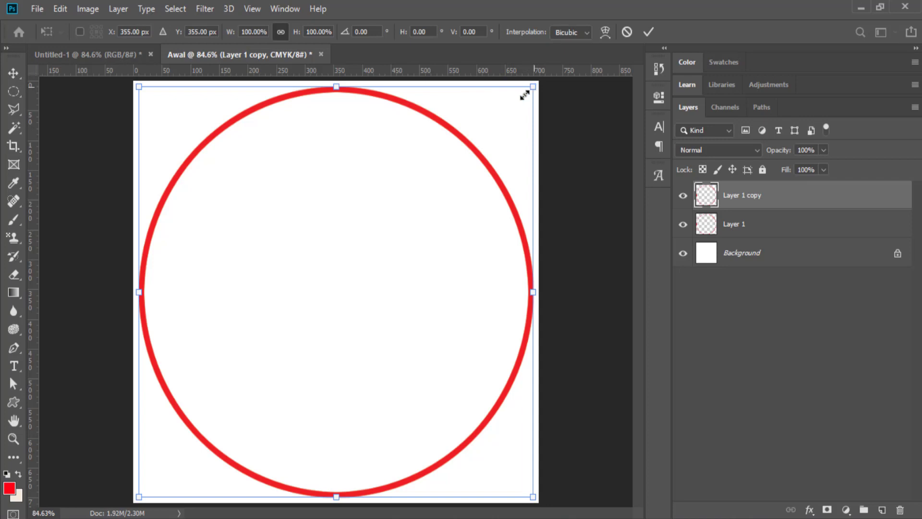
drag(525, 95, 445, 178)
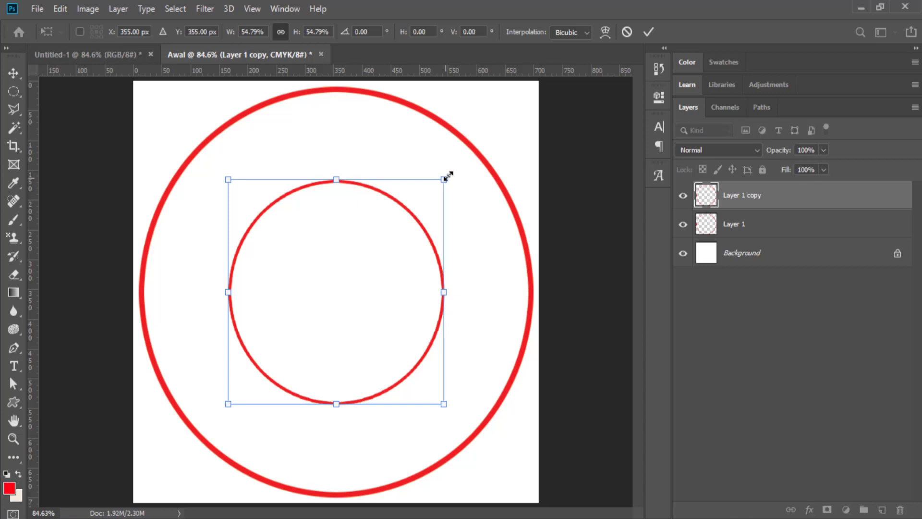
click(648, 32)
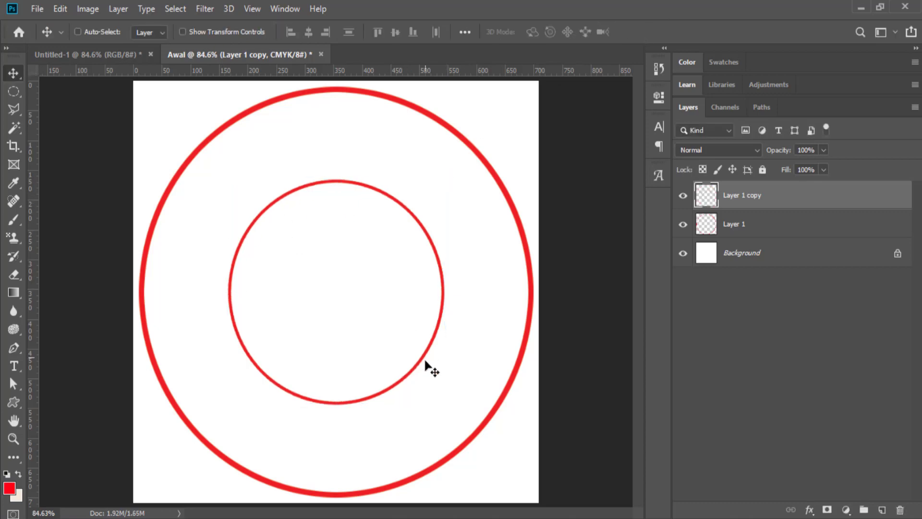
Step: Add a new layer and draw a circular marquee selection about 550 px across over the inner ring
click(15, 92)
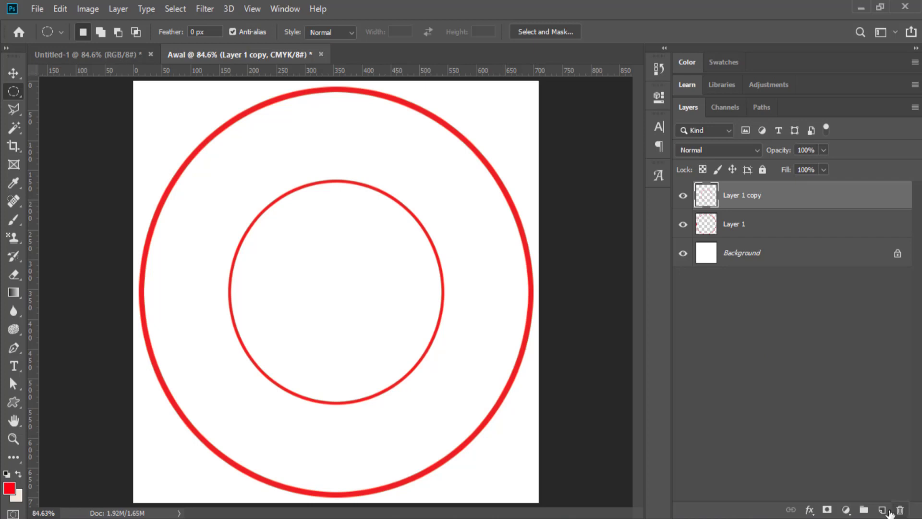
click(881, 509)
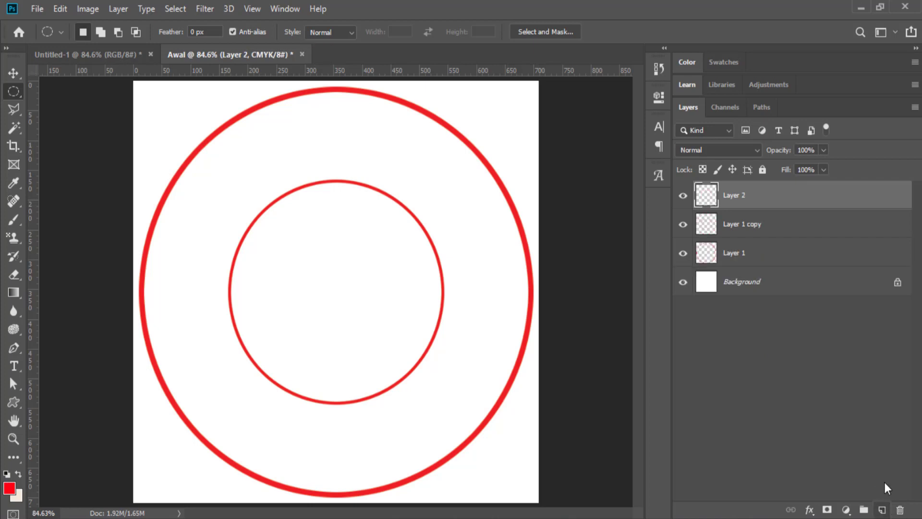
drag(218, 148, 661, 475)
Step: Stroke the circular selection on the inside with a 4 px red line and clear the selection
click(58, 7)
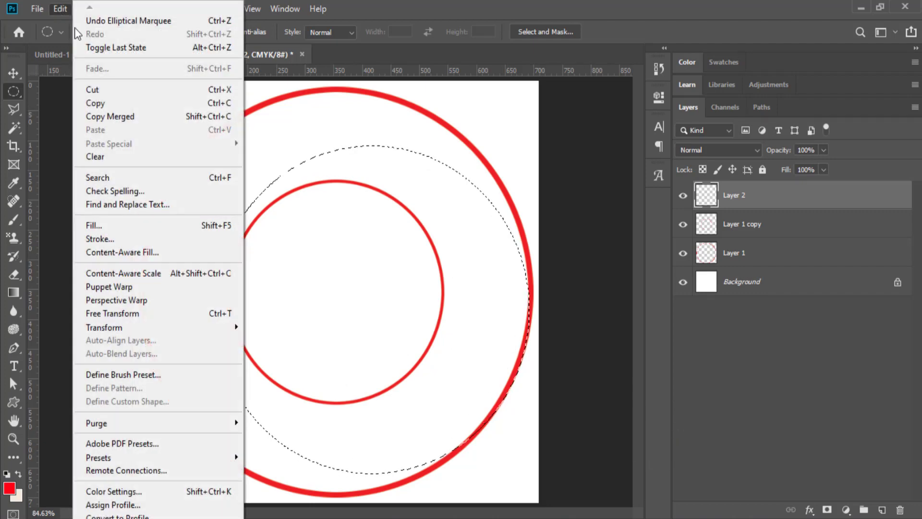
click(122, 239)
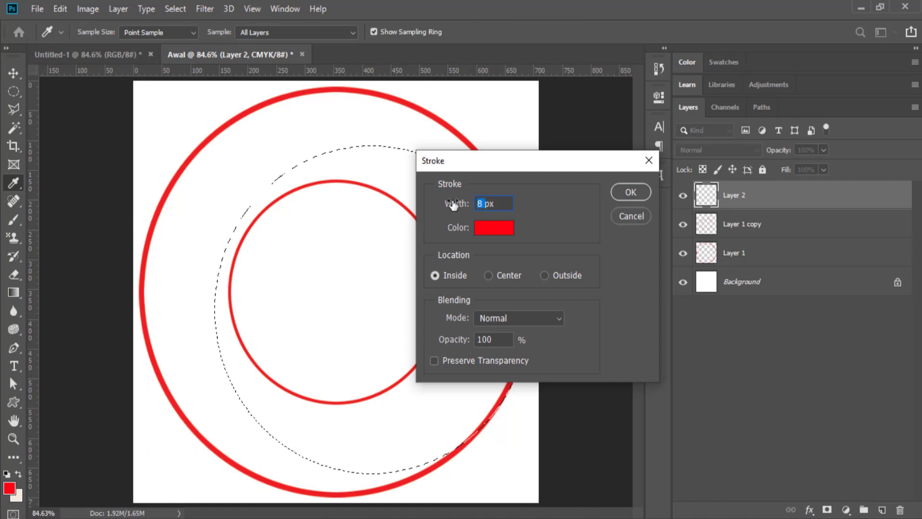
text(4)
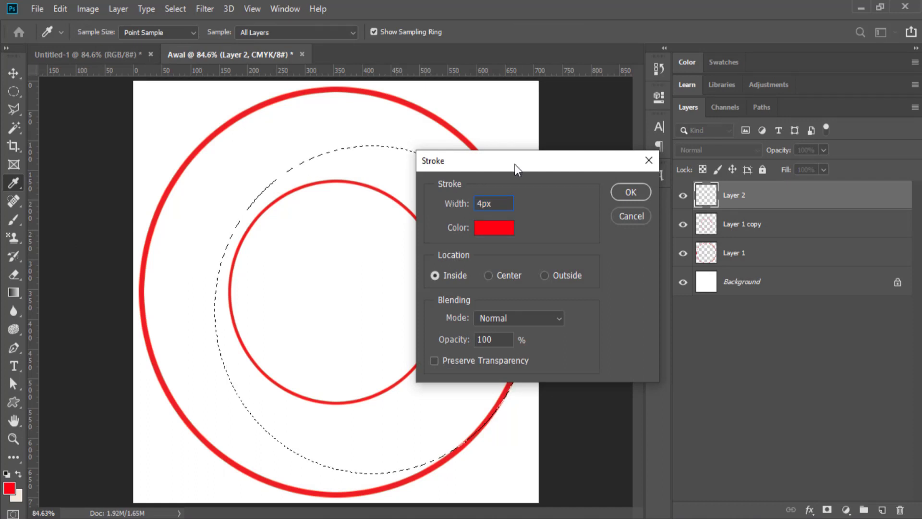
click(625, 193)
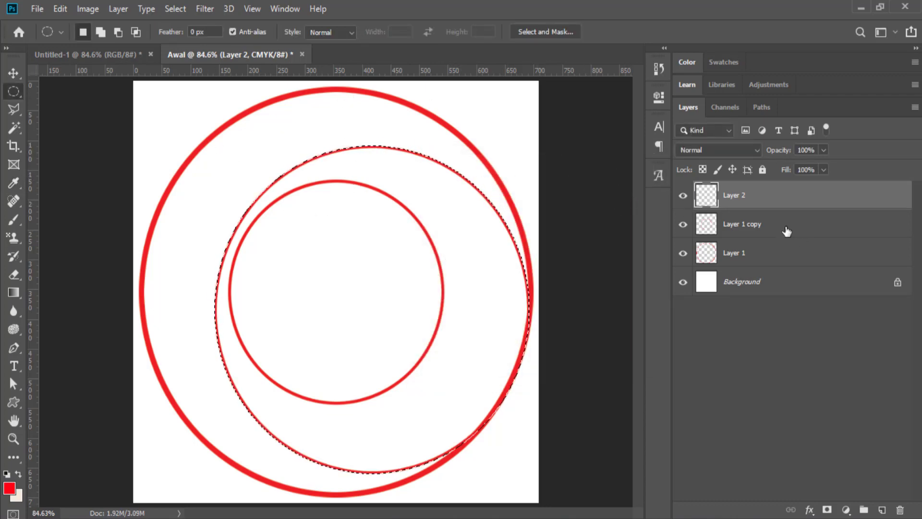
key(ctrl+d)
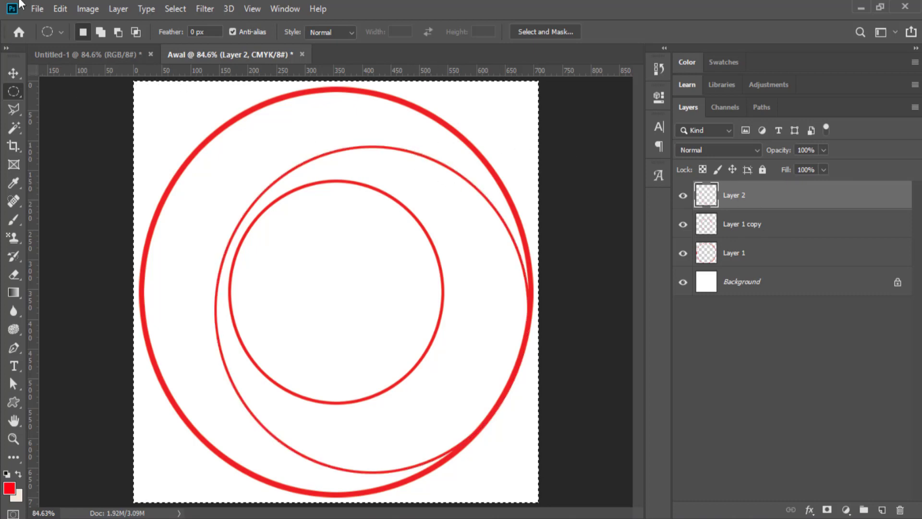
Step: Center the thin red circle horizontally and vertically against a full-canvas selection, and clear the selection
click(14, 73)
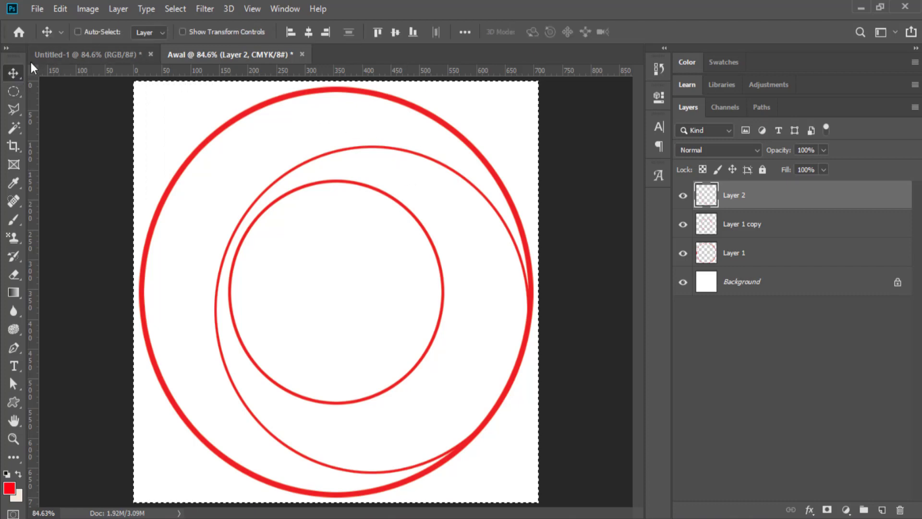
click(308, 32)
click(395, 33)
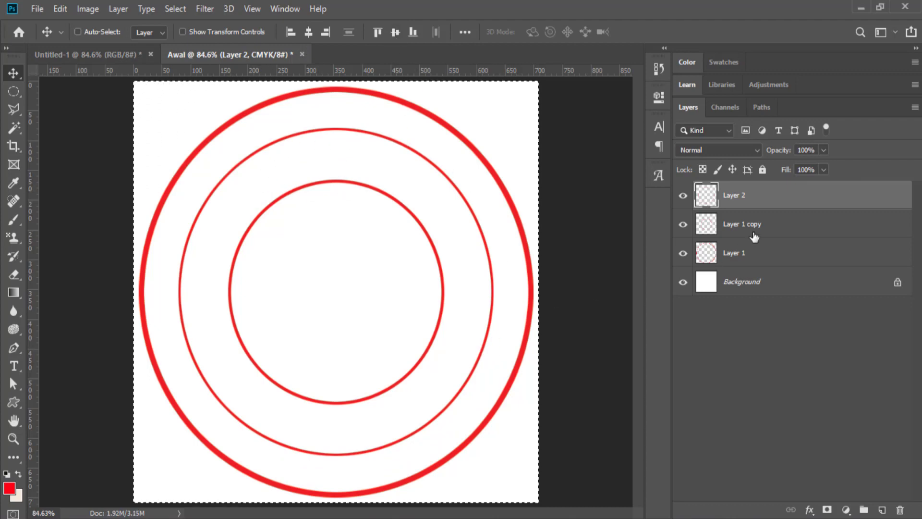
key(ctrl+d)
Step: Enlarge the thin circle to about 118% around its center so it sits just inside the thick outer ring
key(ctrl+t)
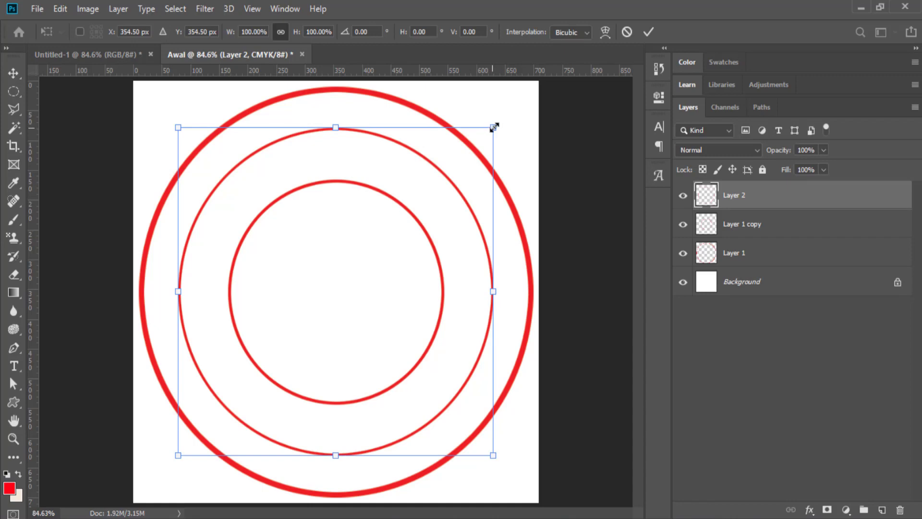
drag(494, 127, 531, 108)
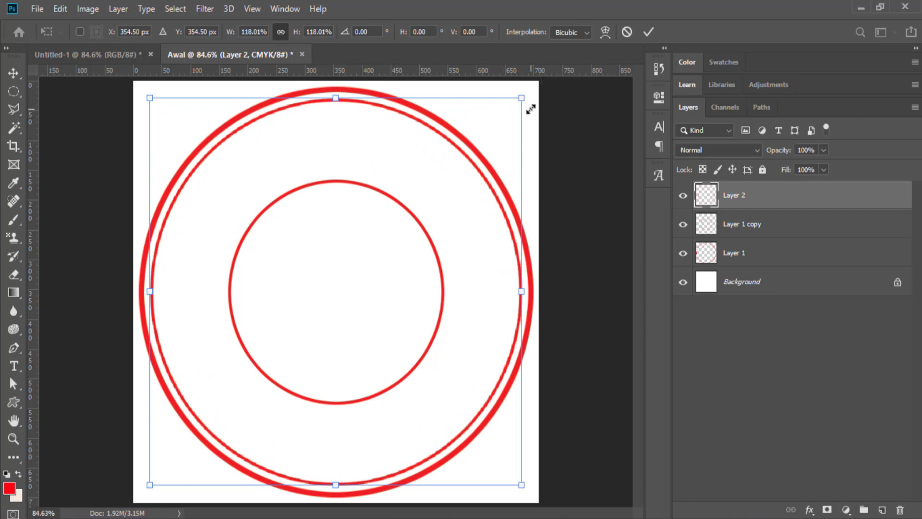
click(645, 31)
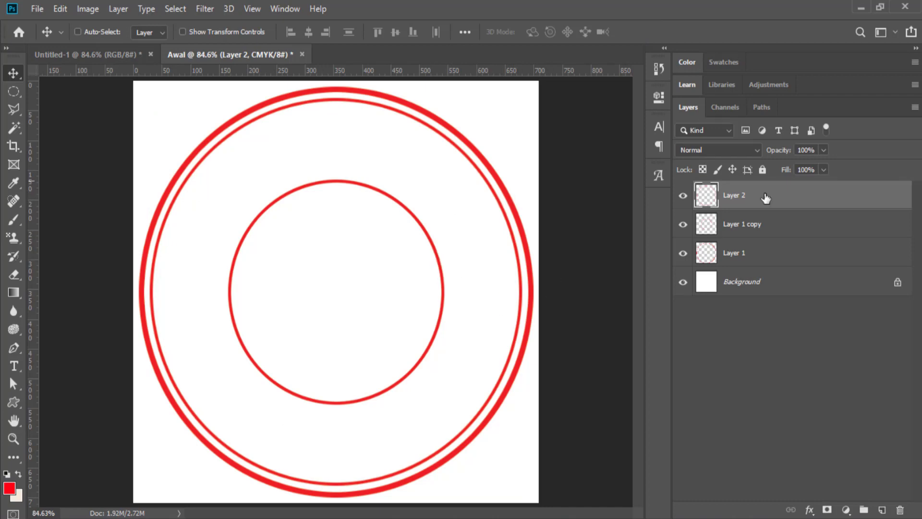
Step: Enlarge the inner ring on the Layer 1 copy layer to 110% around its center
click(739, 229)
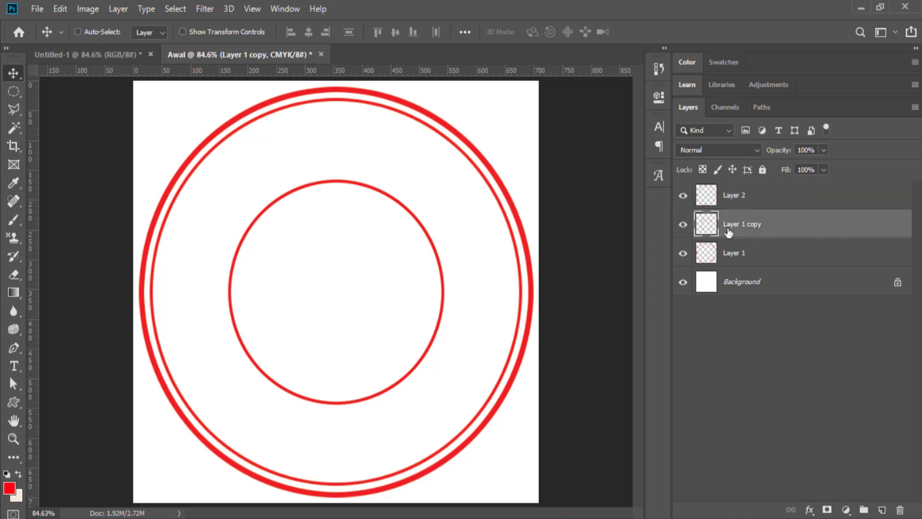
key(ctrl+t)
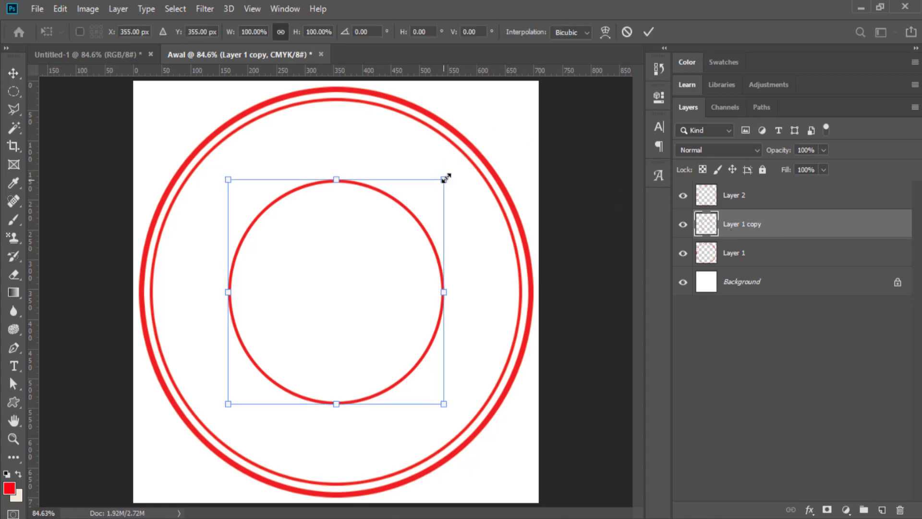
drag(444, 178, 456, 170)
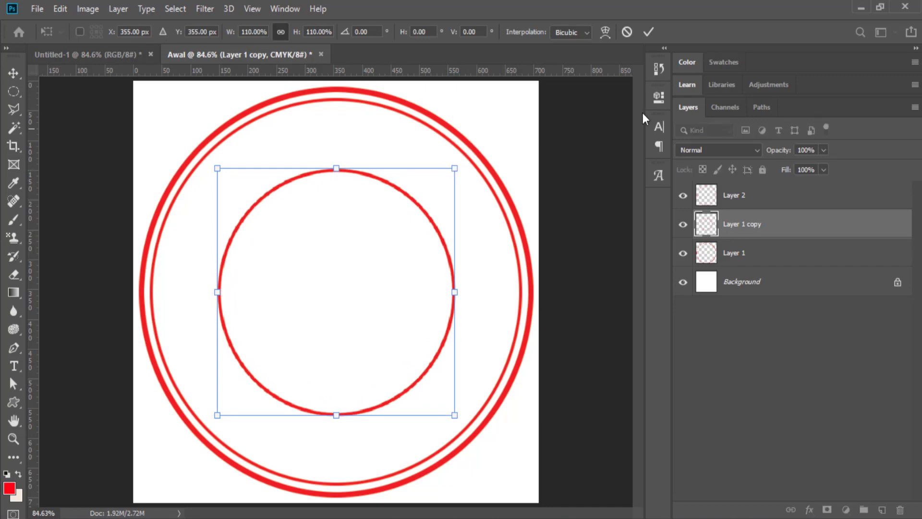
click(648, 32)
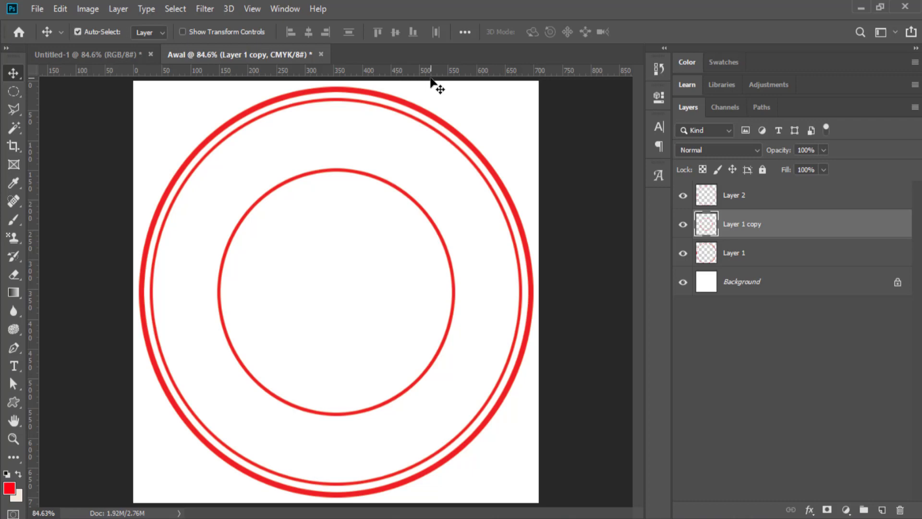
Step: Place a vertical guide at about 350 px and horizontal guides at about 300, 350 and 400 px
key(ctrl+r)
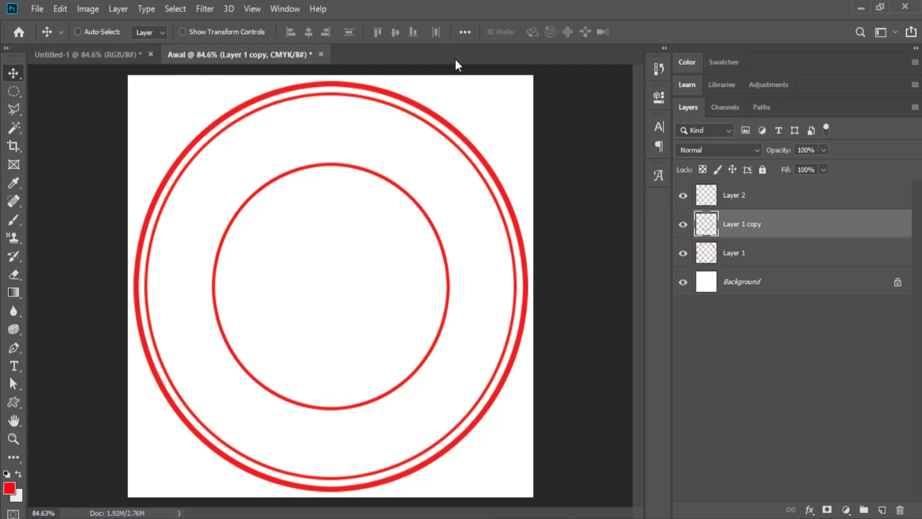
key(ctrl+r)
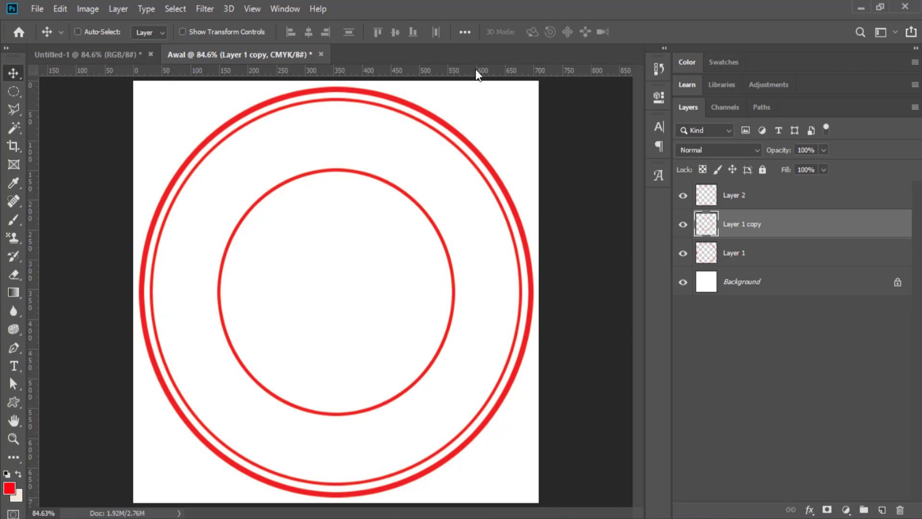
drag(459, 82, 456, 288)
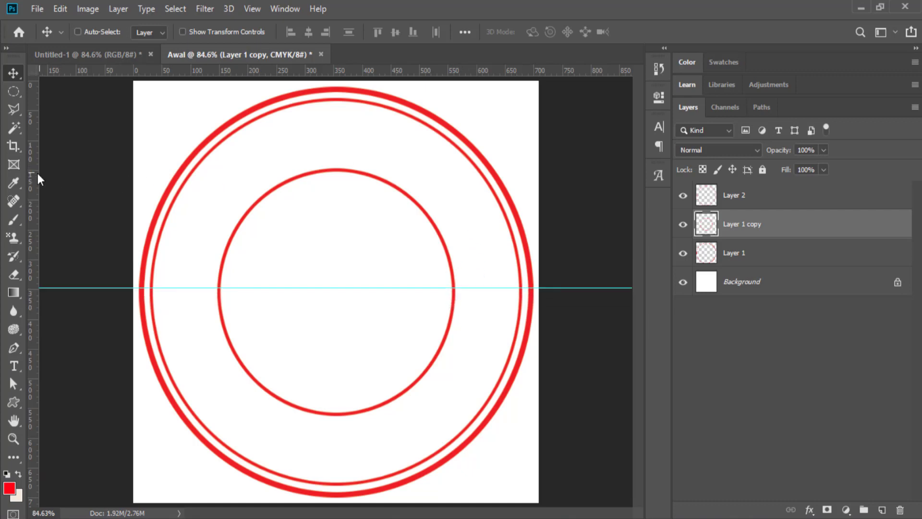
drag(38, 174, 335, 194)
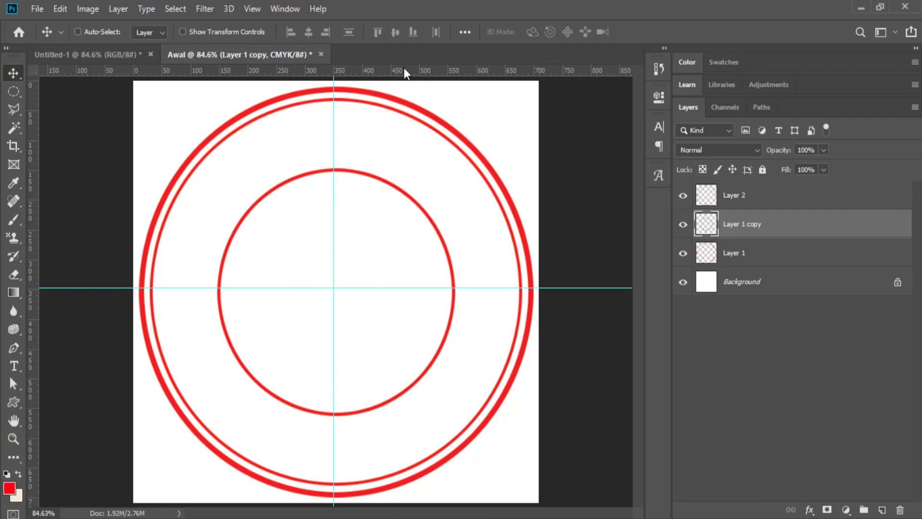
drag(405, 67, 416, 261)
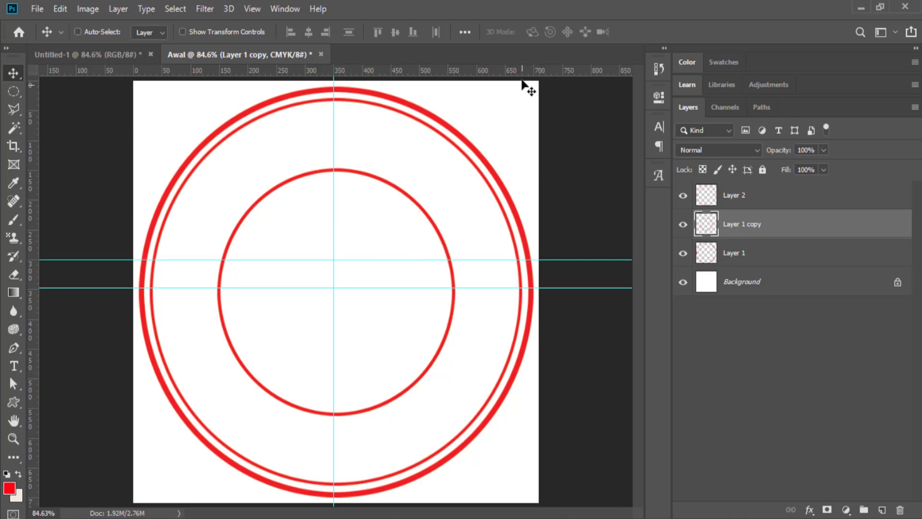
drag(486, 73, 473, 318)
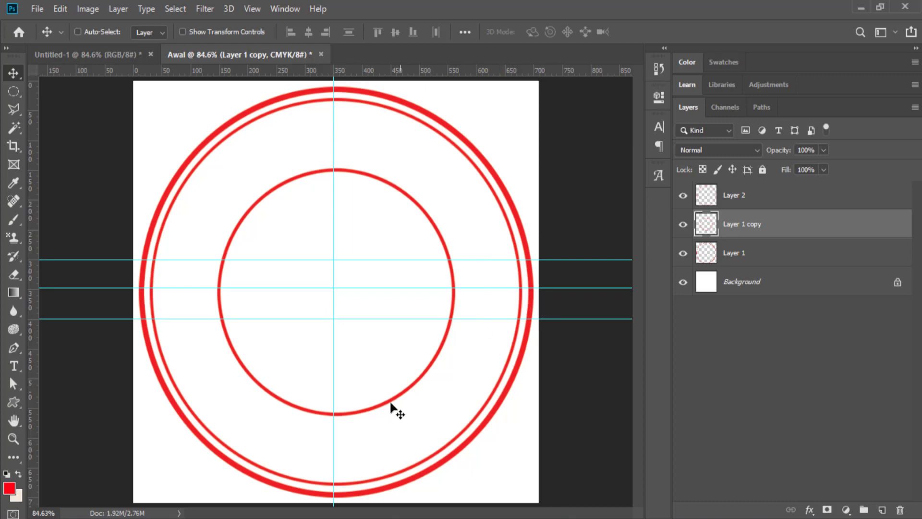
Step: Inspect the guides inside the inner ring up close and check which ring the Layer 1 copy layer holds by toggling its visibility
click(13, 440)
click(309, 298)
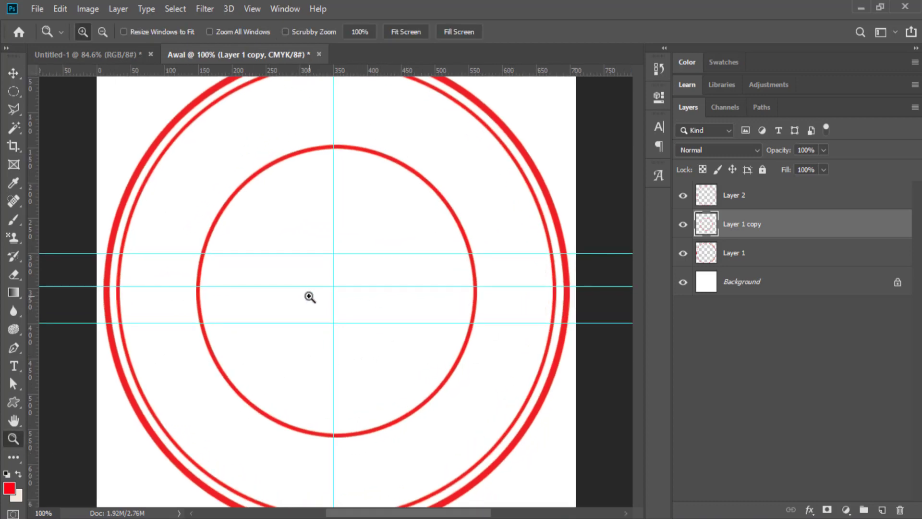
click(308, 297)
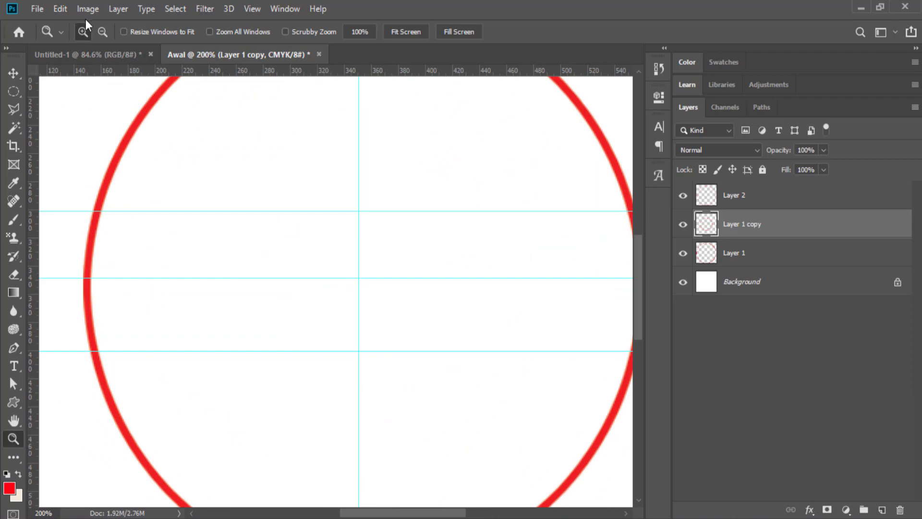
click(102, 32)
click(420, 274)
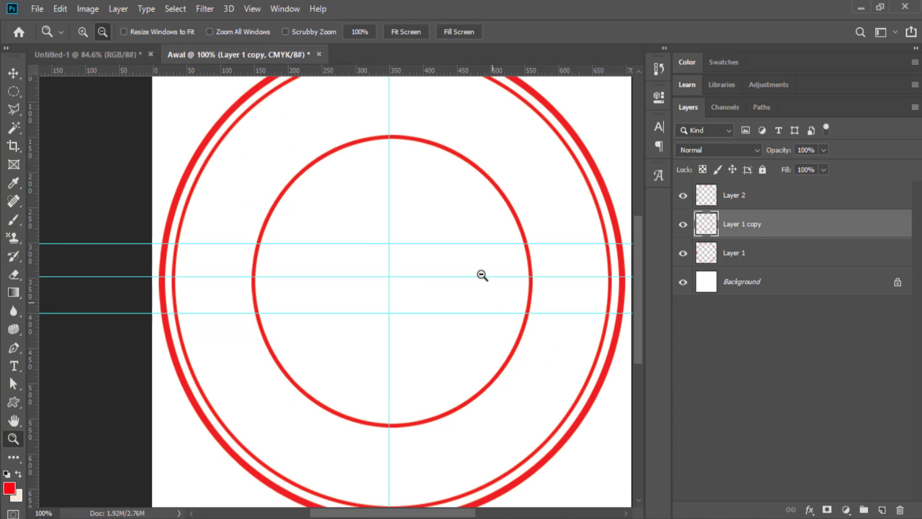
click(13, 73)
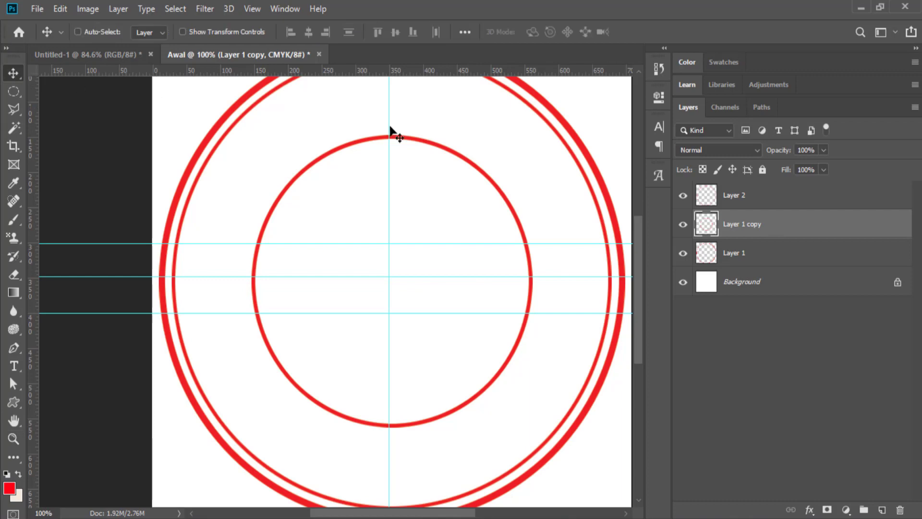
click(683, 224)
click(684, 227)
Step: Draw a closed four-cornered Pen path about 530 px wide across the inner ring, between the outermost horizontal guides
click(14, 350)
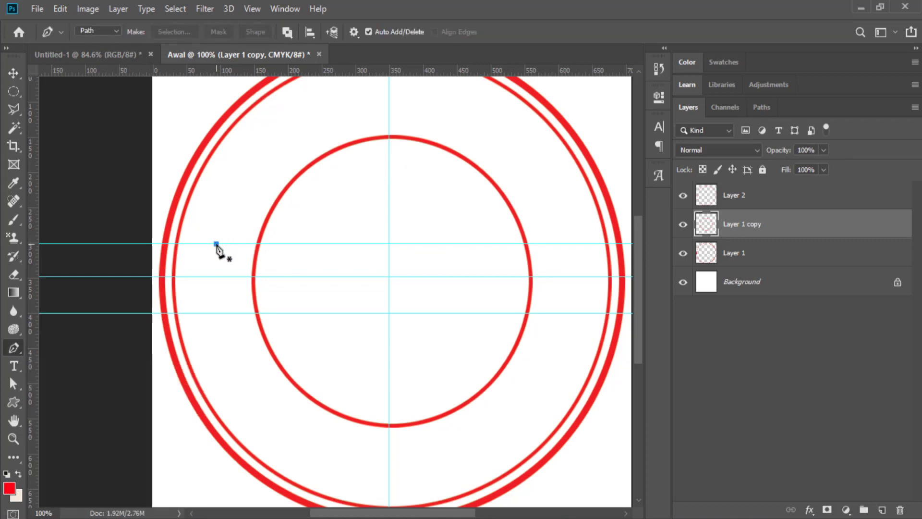
click(219, 313)
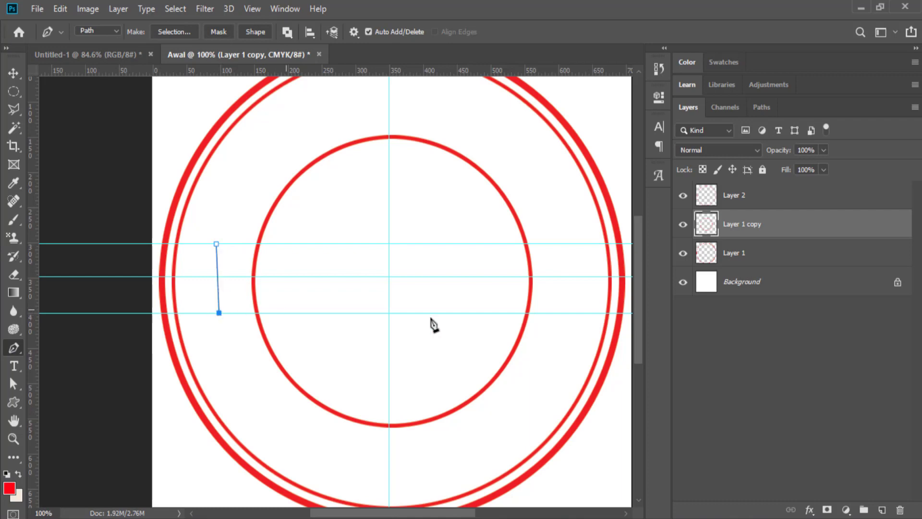
click(576, 312)
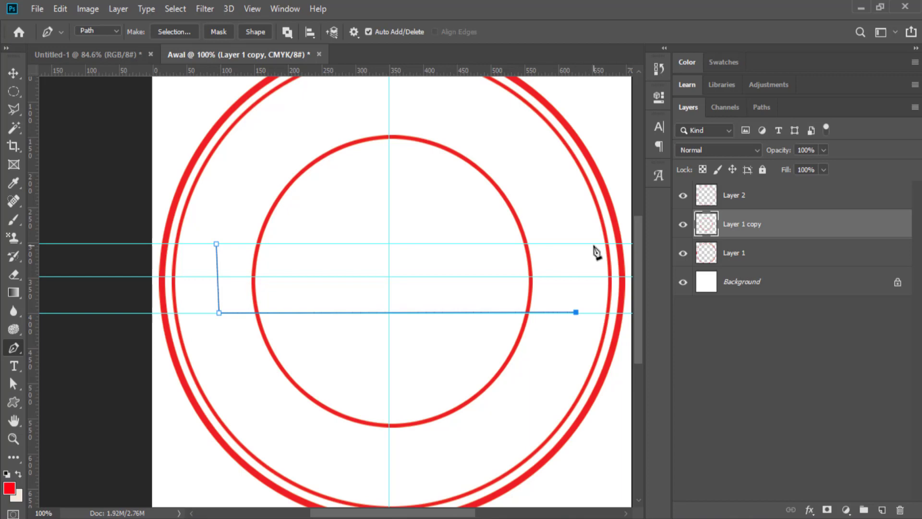
key(ctrl+z)
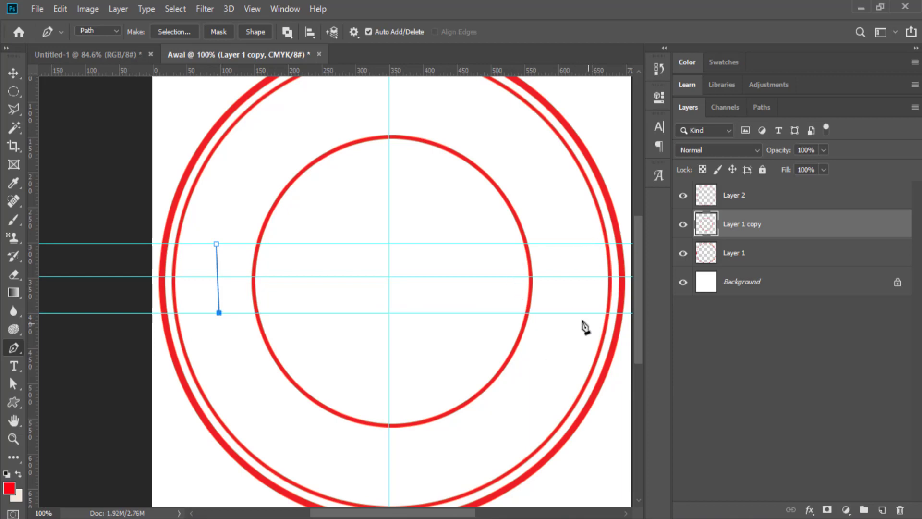
click(576, 313)
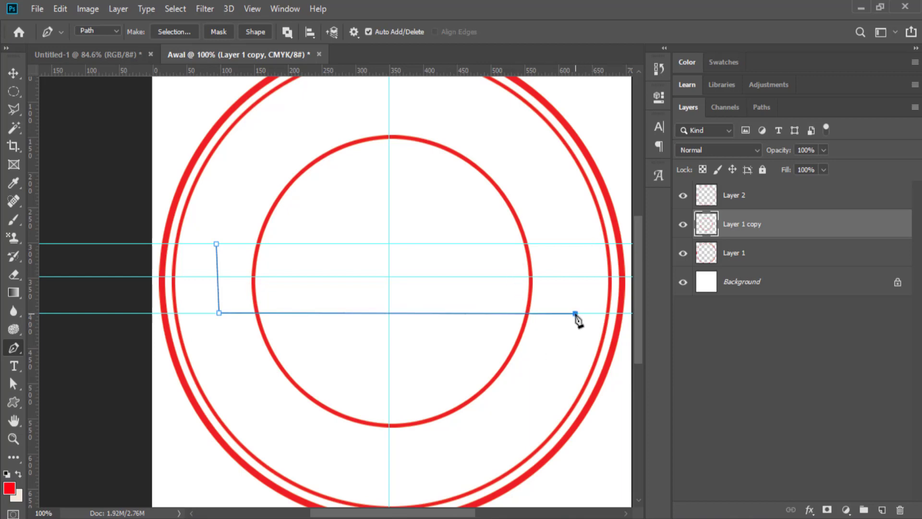
click(571, 243)
click(216, 244)
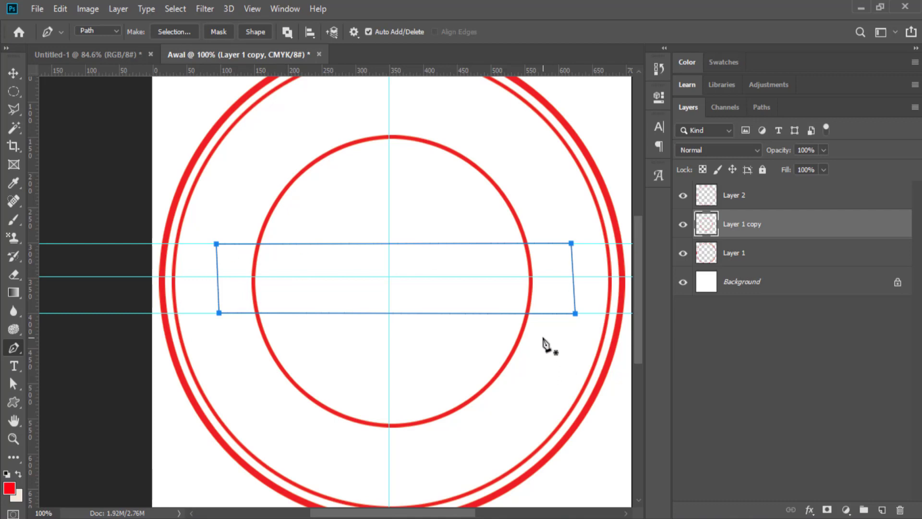
Step: Turn the Pen path into a selection, delete the enclosed parts of the inner ring on the Layer 1 copy layer, and deselect
key(ctrl+Return)
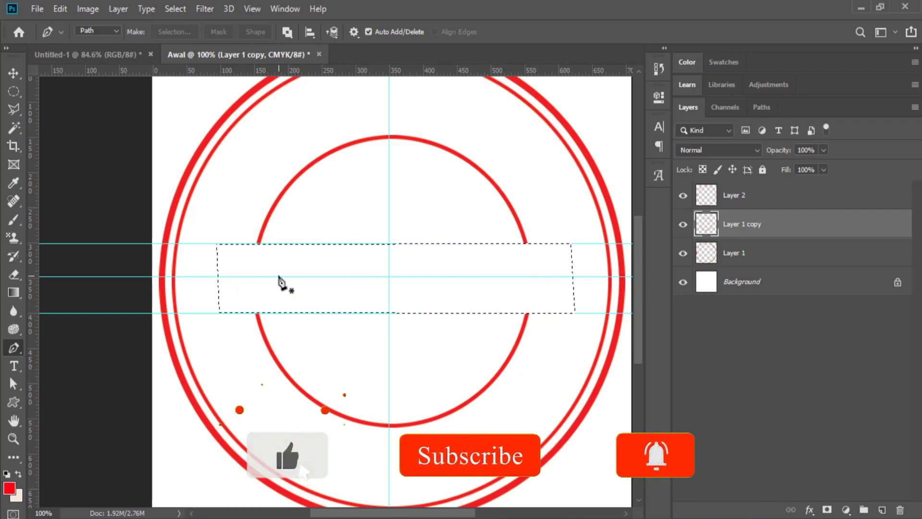
key(Delete)
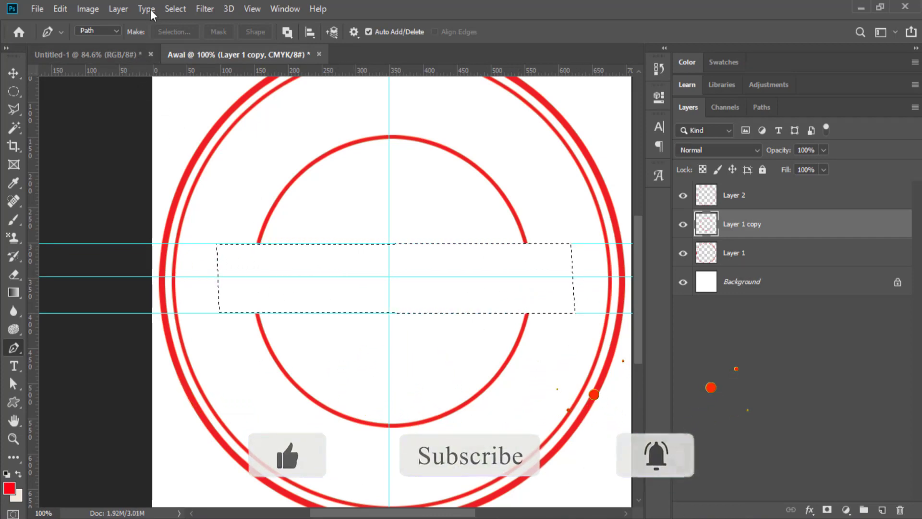
click(185, 15)
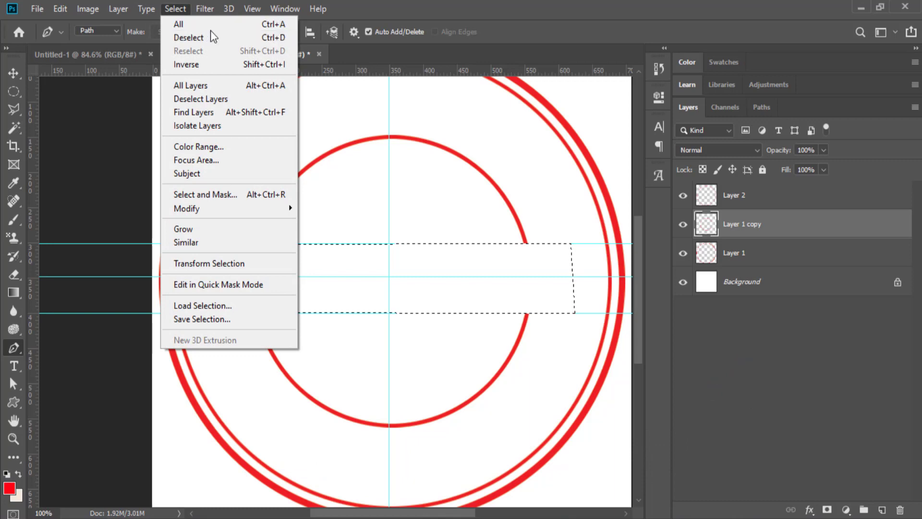
click(268, 39)
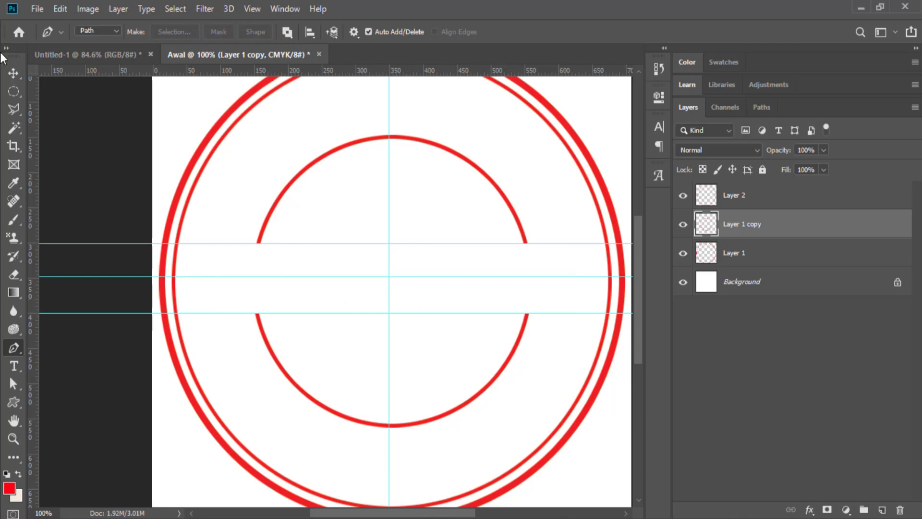
Step: Remove all three horizontal guides and the vertical guide from the canvas
click(10, 74)
drag(434, 243, 418, 71)
drag(432, 275, 440, 29)
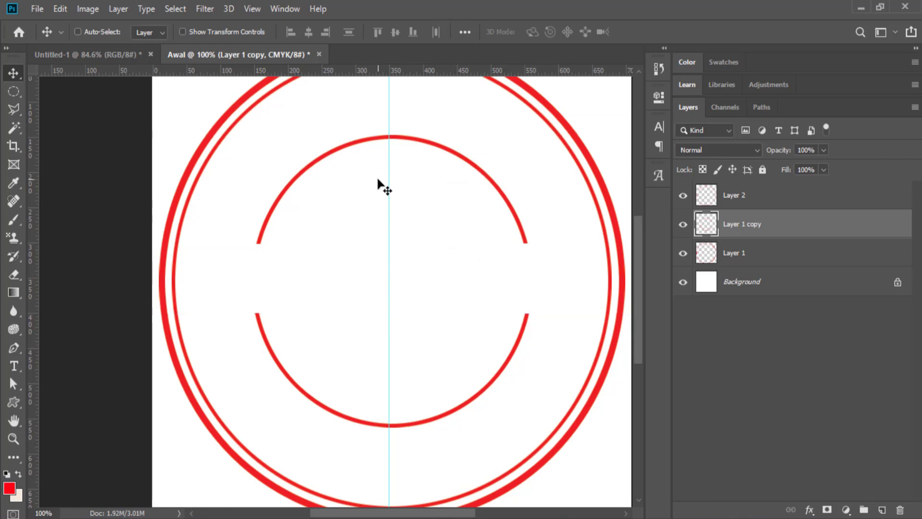
drag(361, 183, 8, 214)
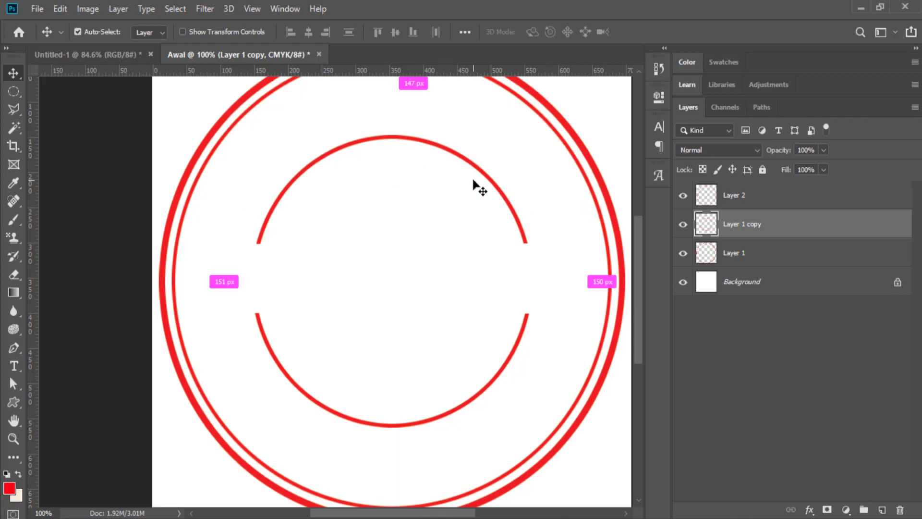
key(ctrl+0)
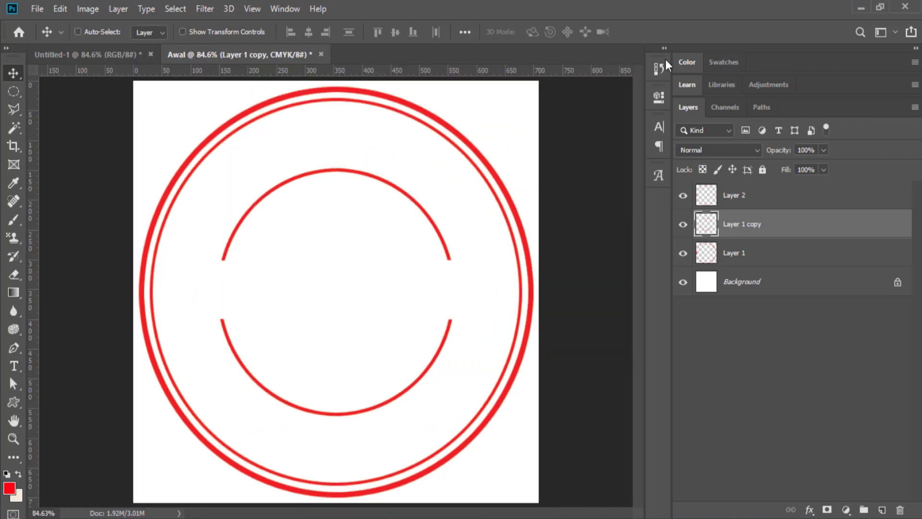
Step: Group Layer 2, Layer 1 copy and Layer 1 and name the group BG
ctrl+click(766, 198)
ctrl+click(761, 258)
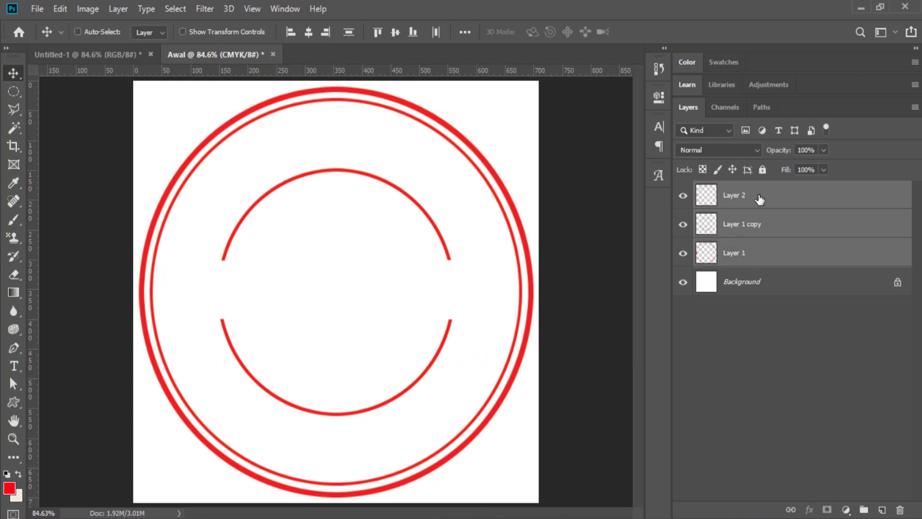
key(ctrl+g)
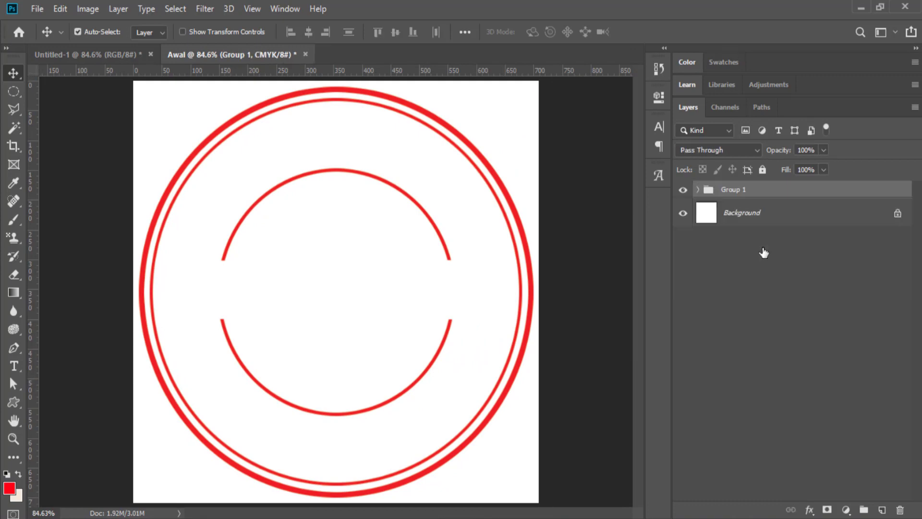
double_click(732, 190)
text(BG)
click(742, 244)
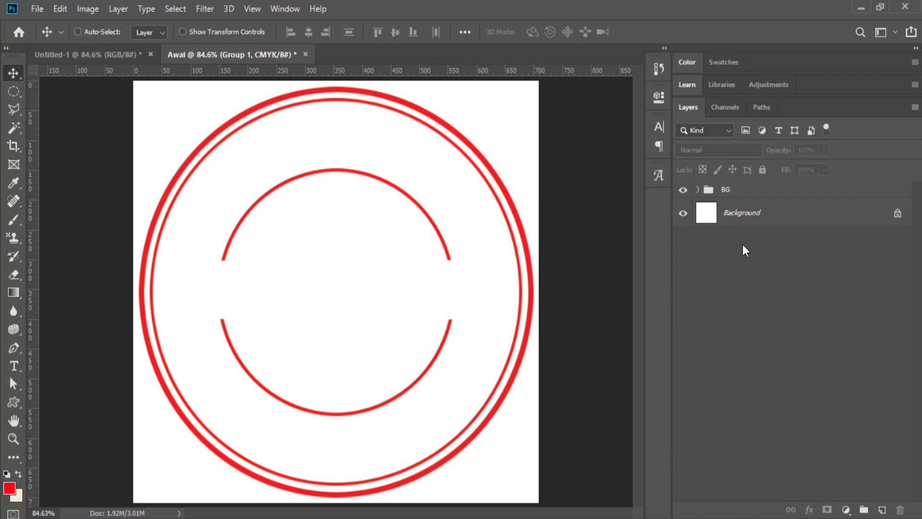
Step: Add a new layer above the BG group and draw a circular Ellipse path about 506 px in diameter over the rings
click(756, 191)
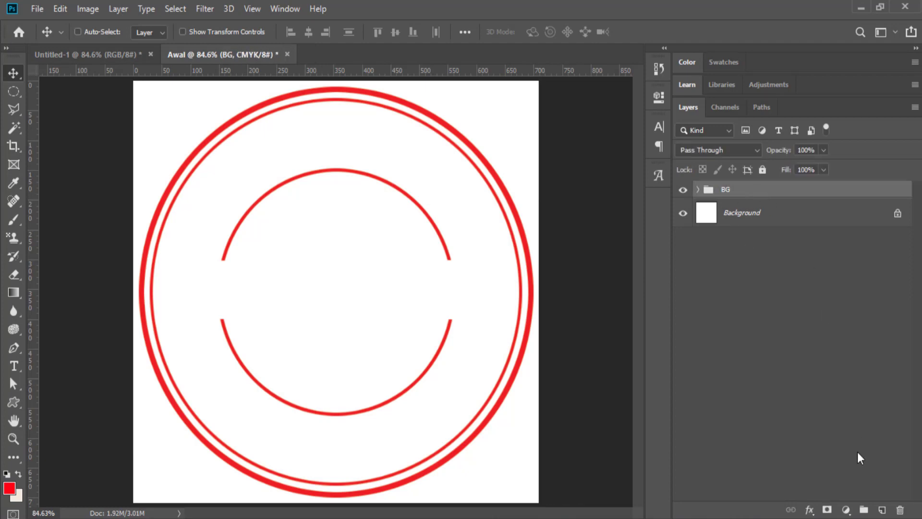
click(883, 510)
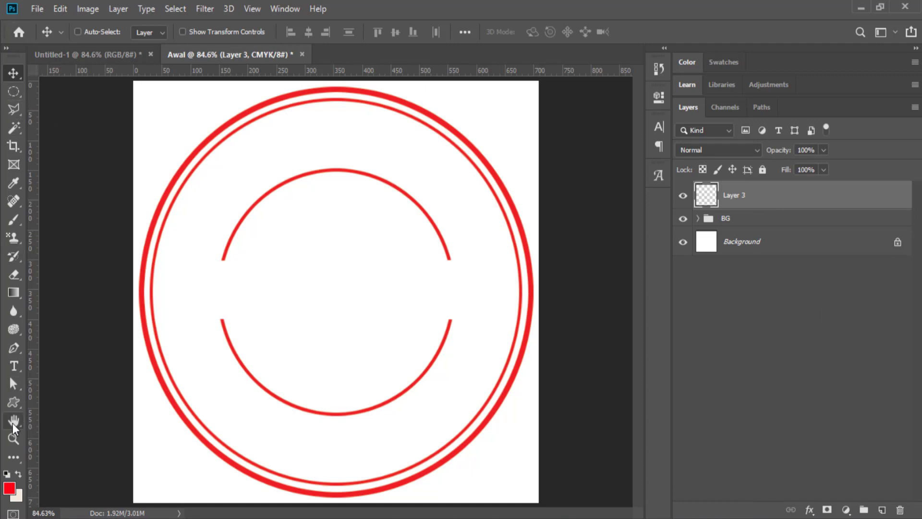
click(21, 407)
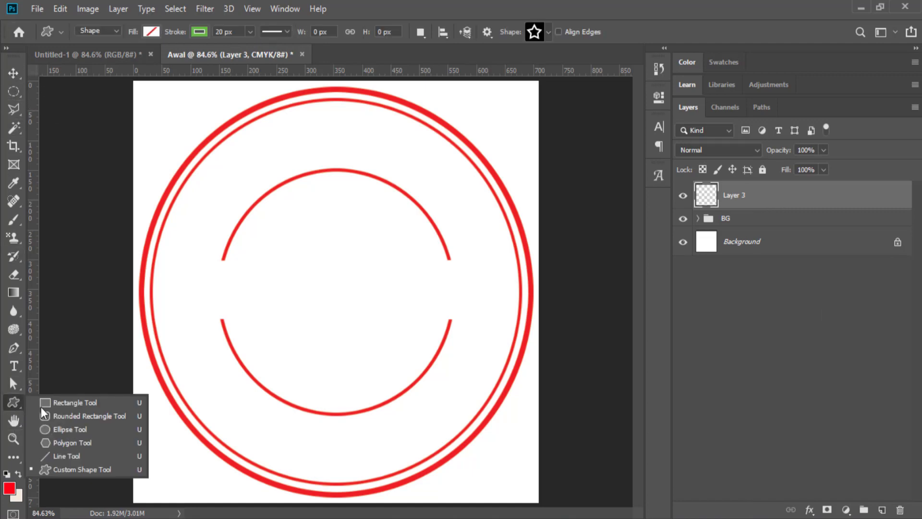
click(71, 428)
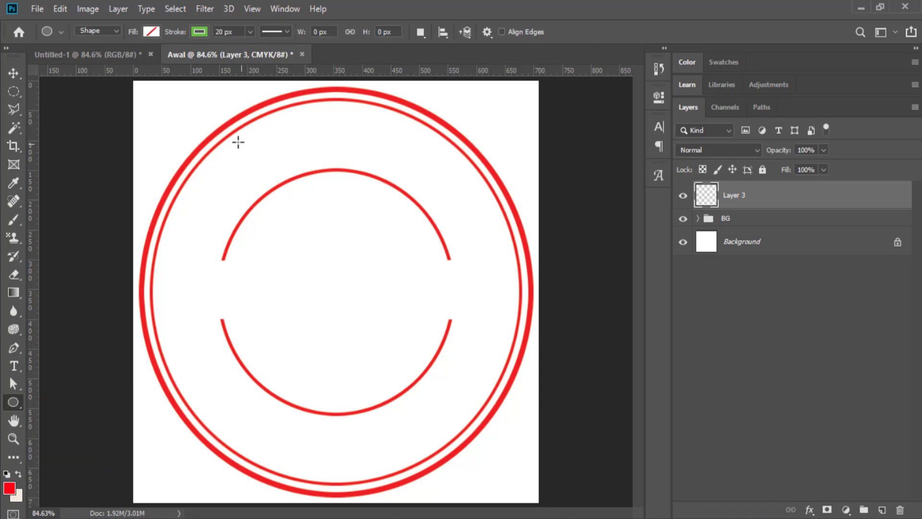
click(114, 29)
click(106, 50)
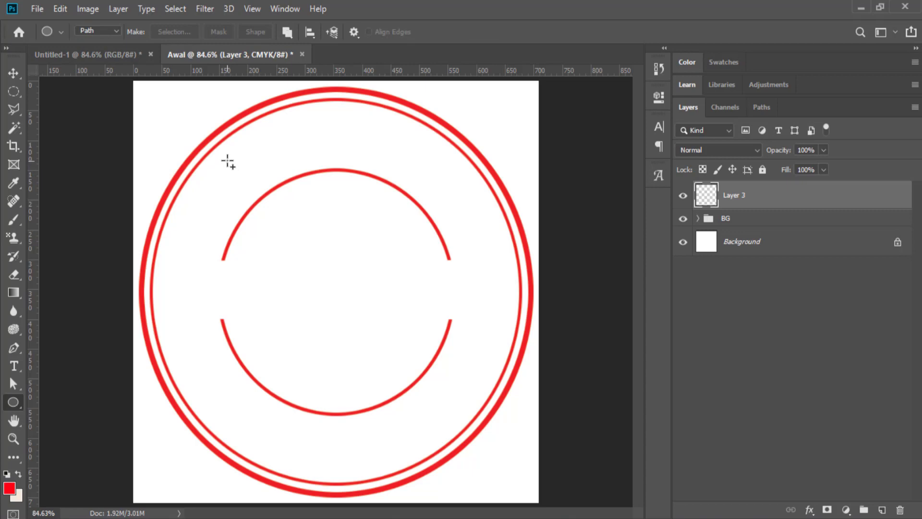
drag(228, 157, 596, 457)
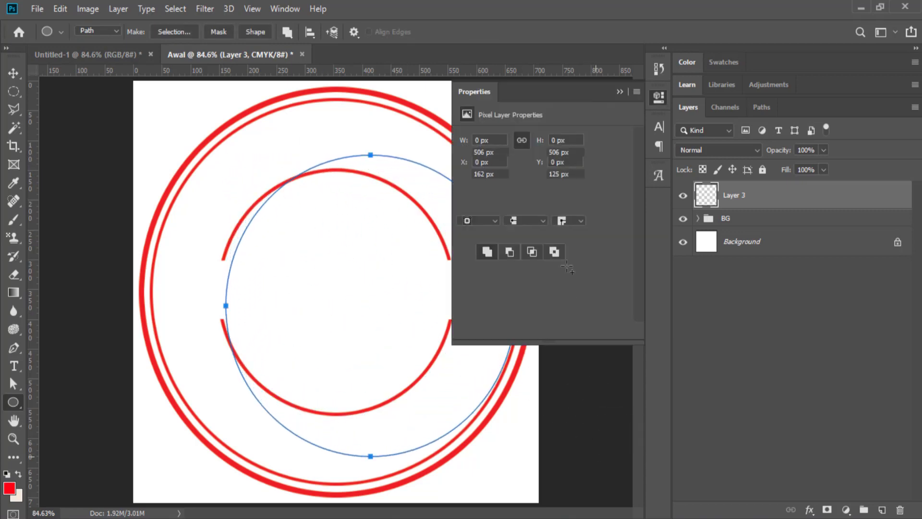
click(620, 92)
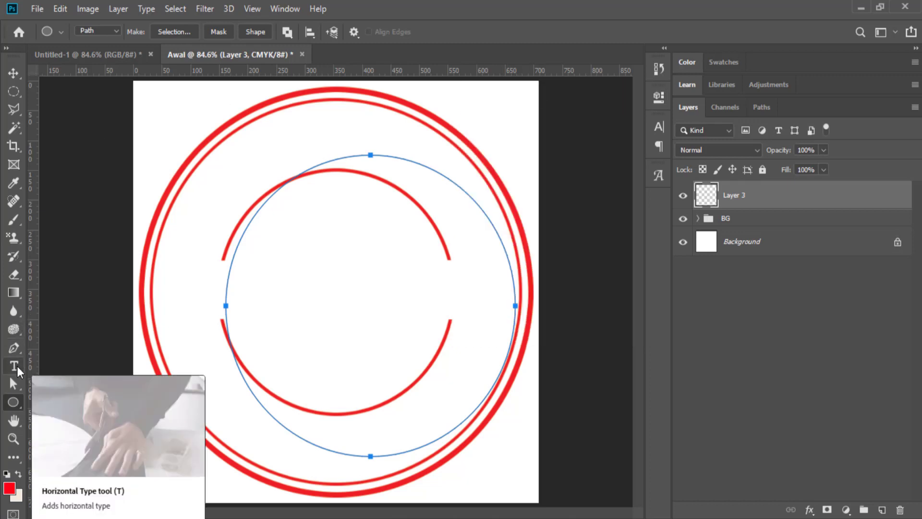
Step: Add the horizontal text "Awal Creative" along the circular path, starting at the circle's leftmost anchor point
drag(13, 368, 61, 364)
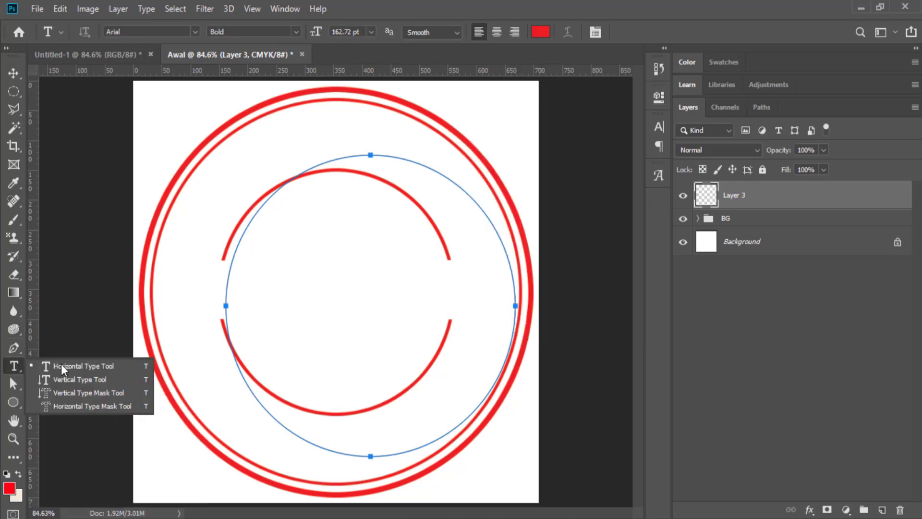
click(88, 365)
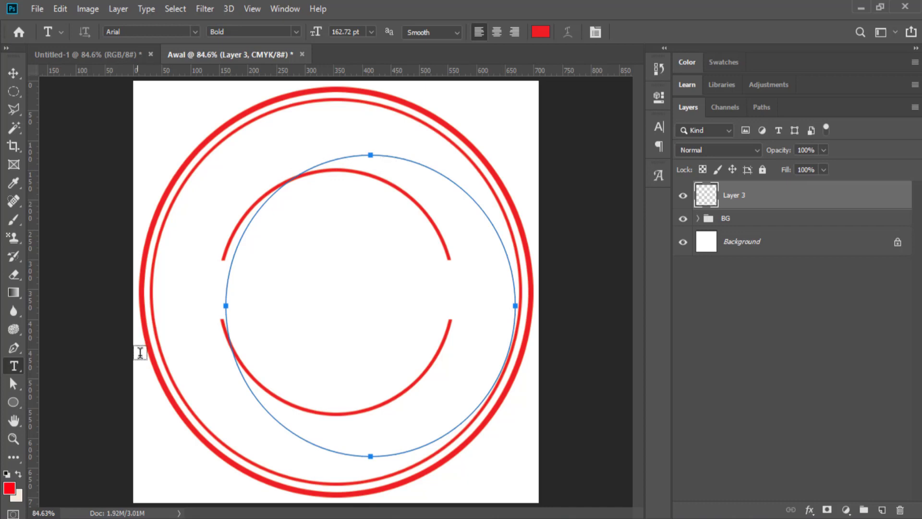
click(226, 304)
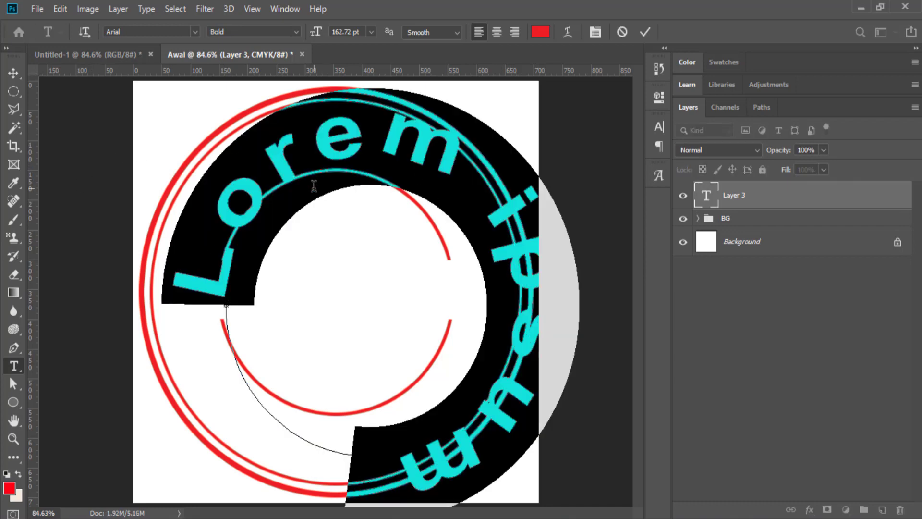
text(Aw)
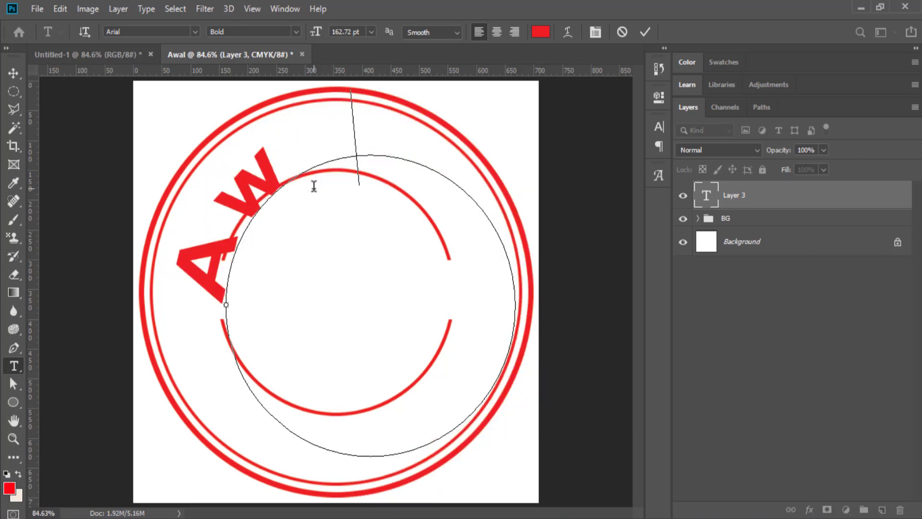
text(al cre)
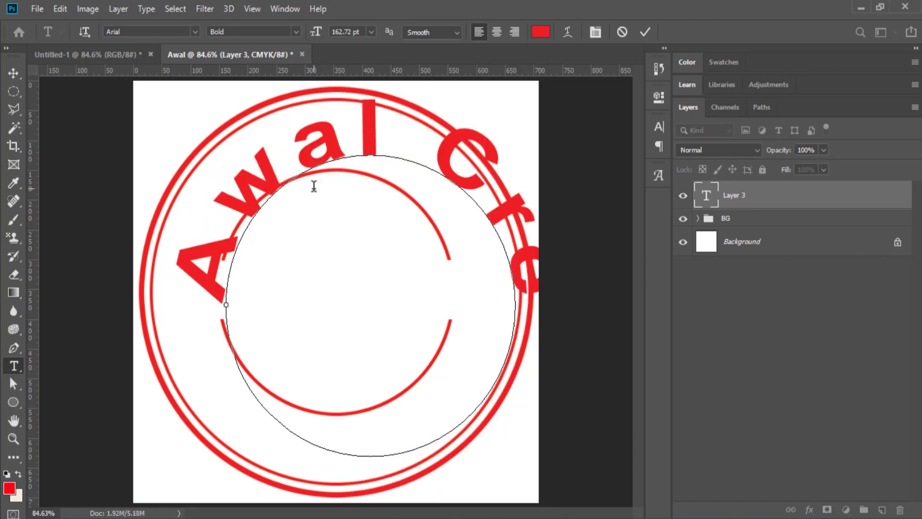
text(ative)
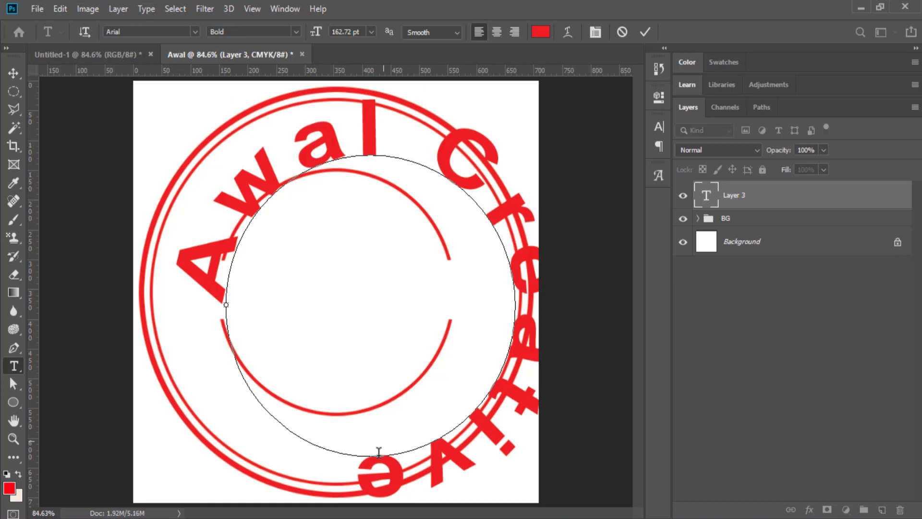
Step: Set the font size of the whole "Awal Creative" text to 74.72 pt and commit it
drag(379, 453, 267, 70)
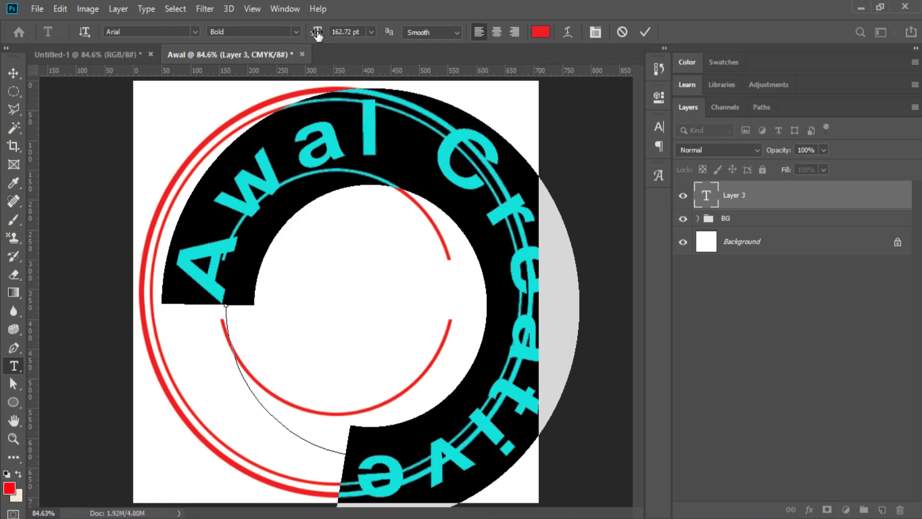
drag(316, 32, 242, 33)
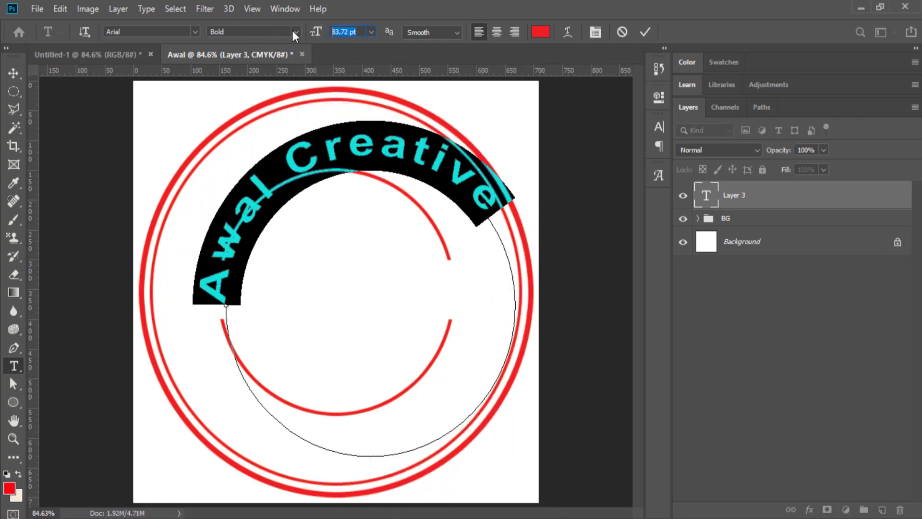
text(74.72)
key(Return)
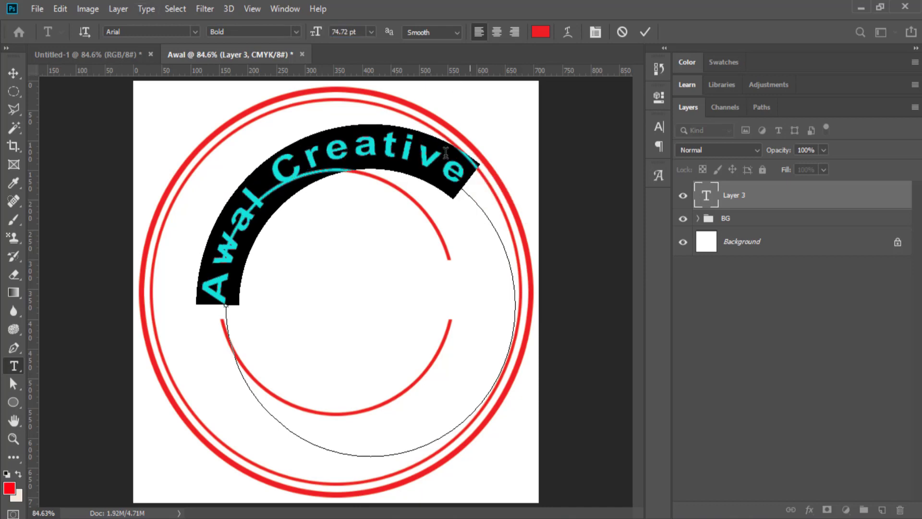
click(645, 32)
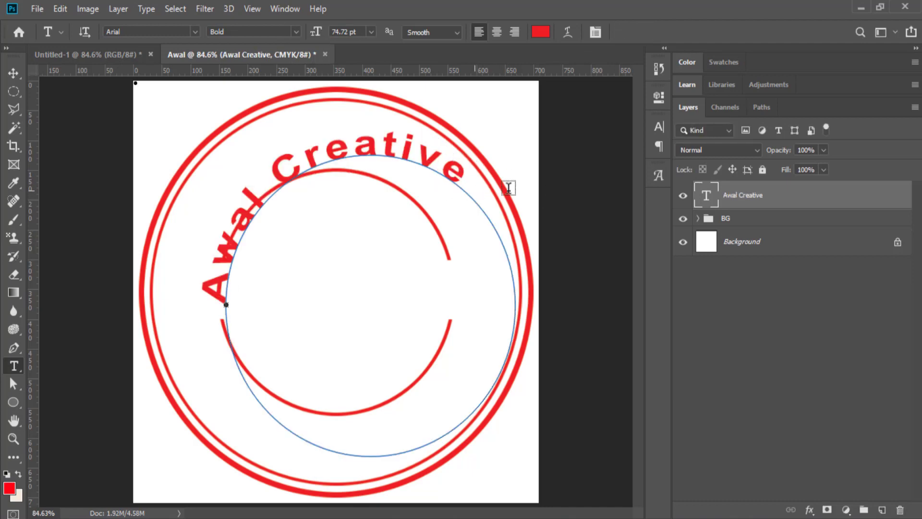
Step: Rotate the "Awal Creative" text by about 26° and centre it between the inner and outer rings along the upper arc
key(ctrl+t)
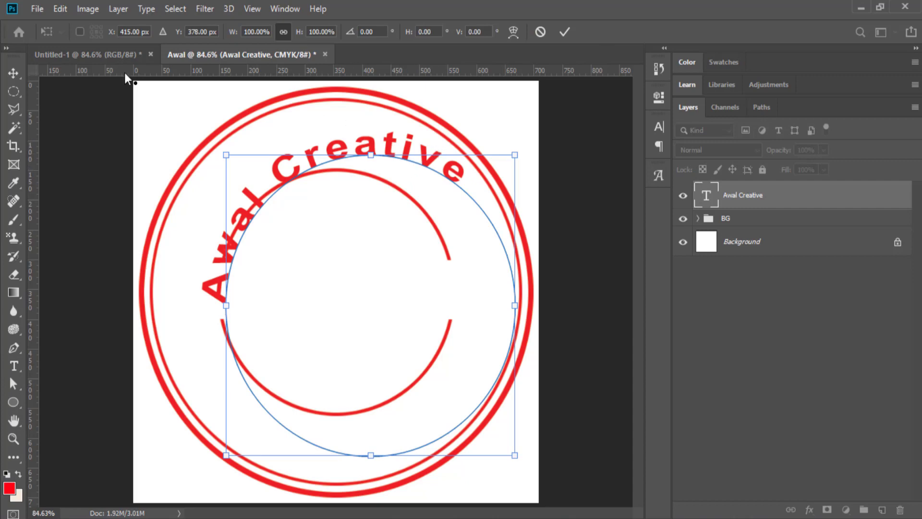
click(13, 72)
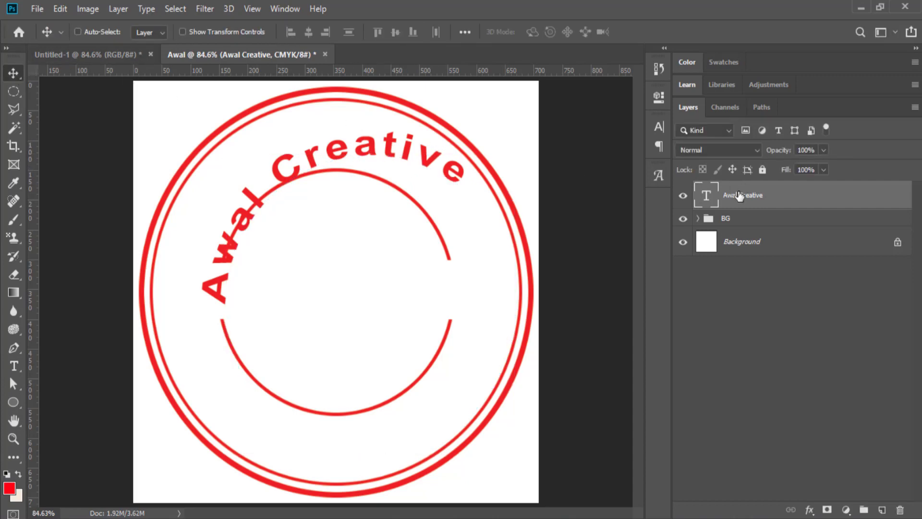
key(ctrl+t)
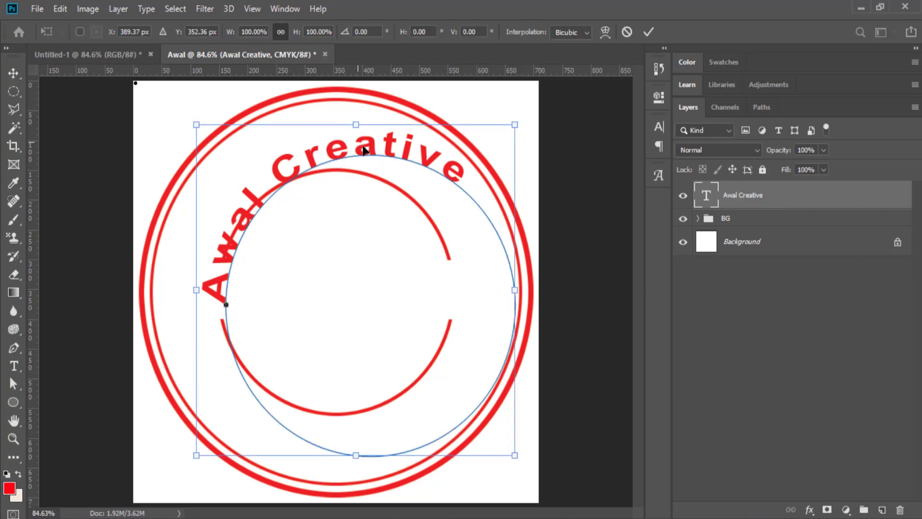
drag(382, 151, 354, 141)
drag(522, 102, 582, 187)
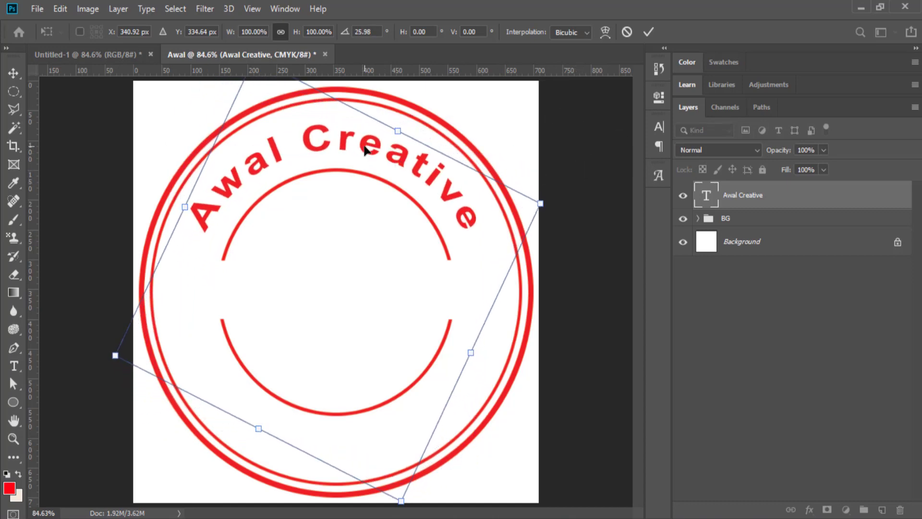
drag(364, 150, 369, 138)
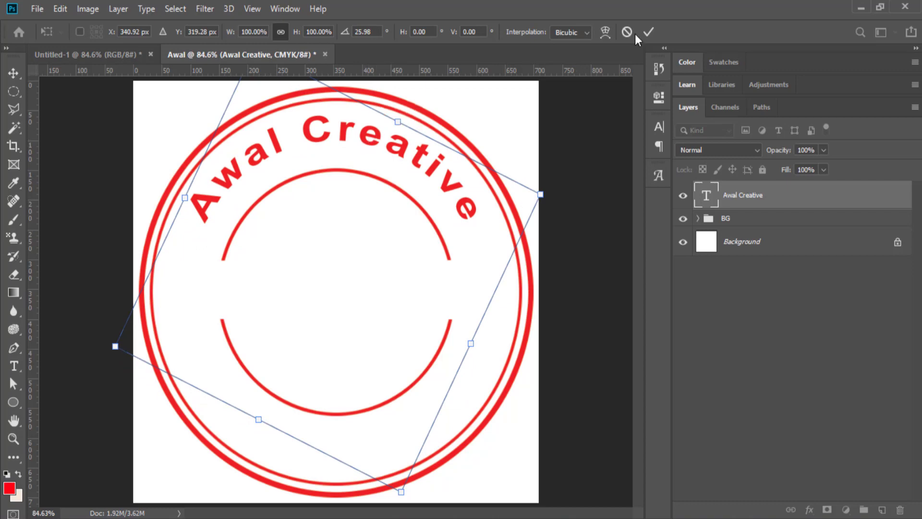
click(649, 33)
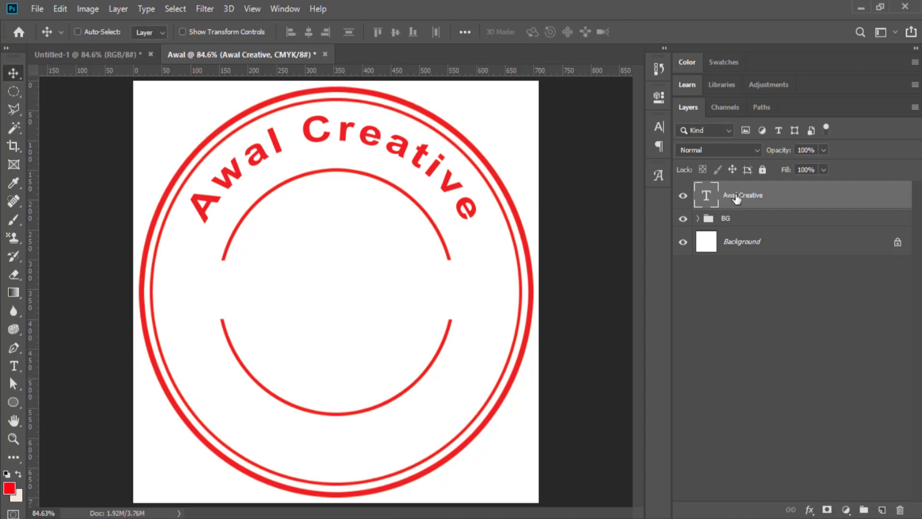
Step: Add a new layer above the "Awal Creative" text and draw a circular Ellipse path about 518 px in diameter over the rings
click(785, 364)
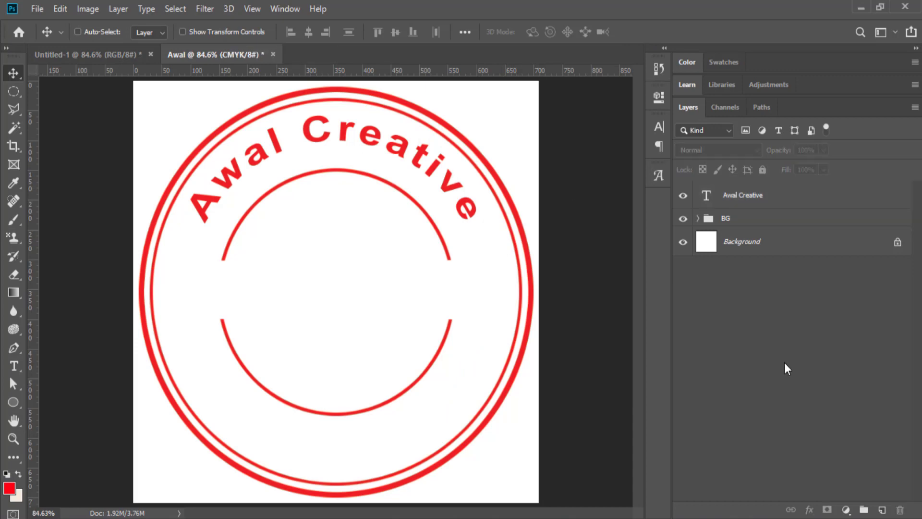
click(881, 509)
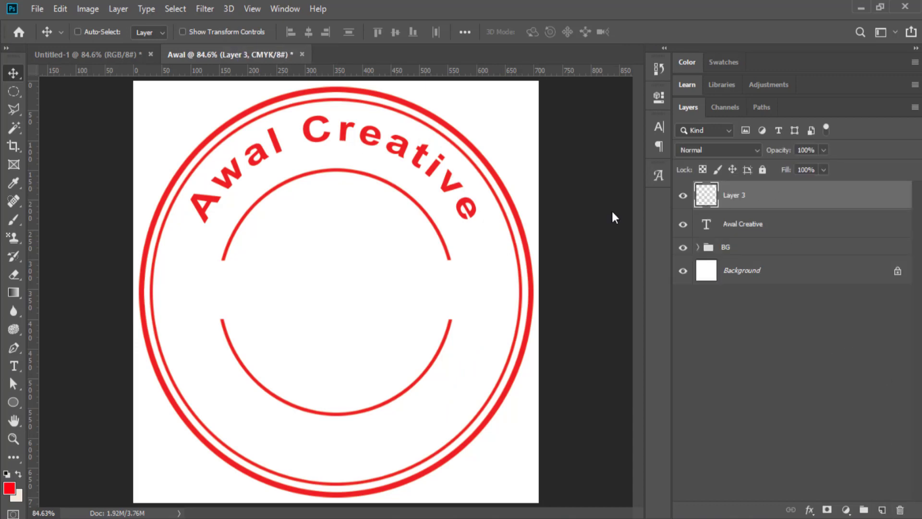
click(16, 401)
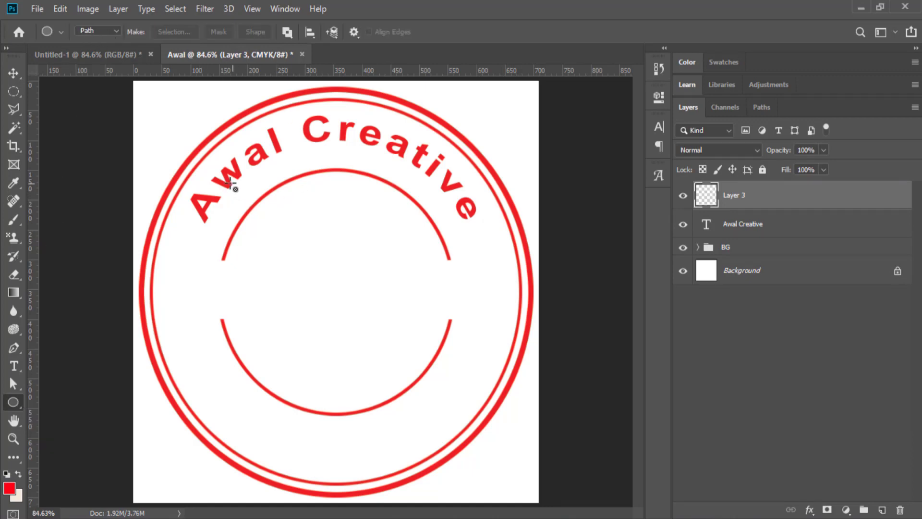
drag(213, 157, 625, 467)
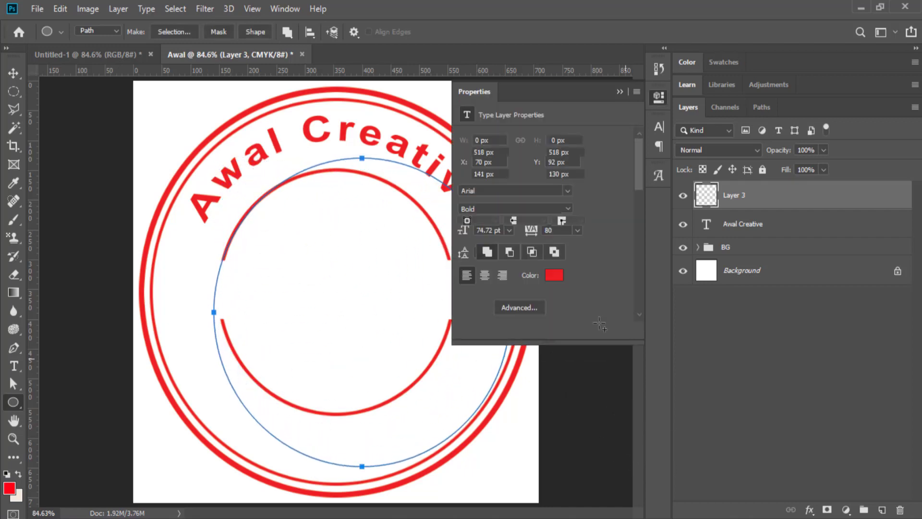
click(620, 91)
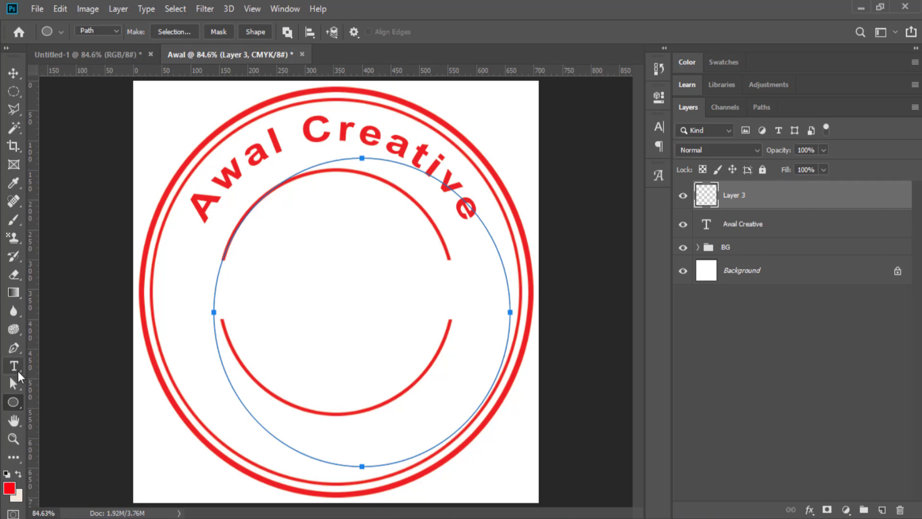
Step: Add the text "Asho Shikhi" along the new circular path, starting at the circle's lowest anchor point, and commit it
click(14, 367)
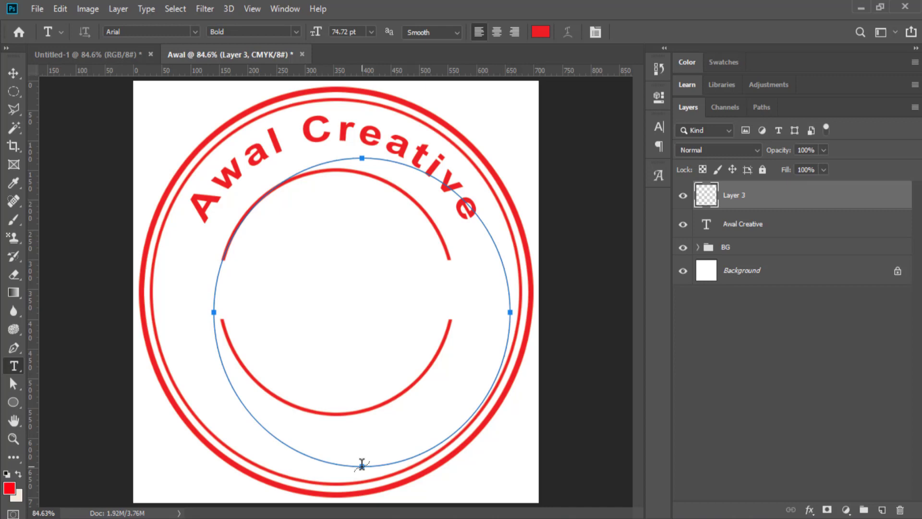
click(362, 465)
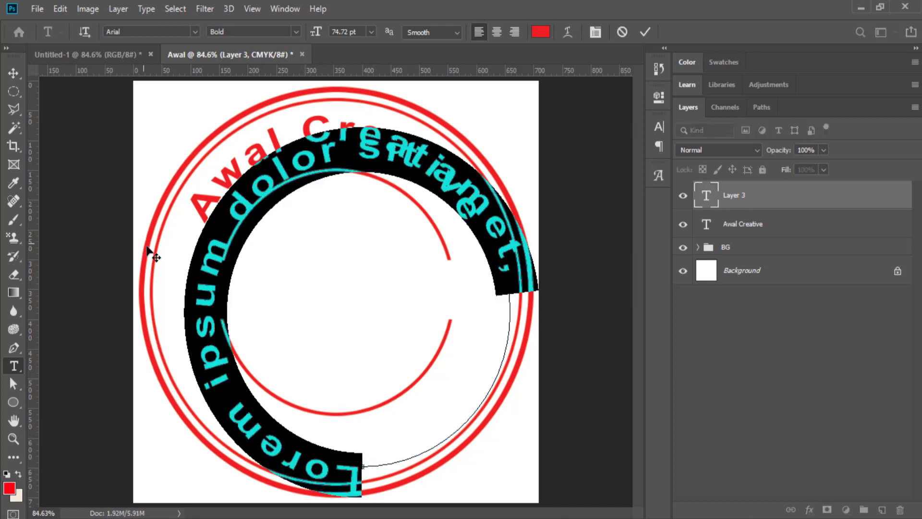
text(Asho)
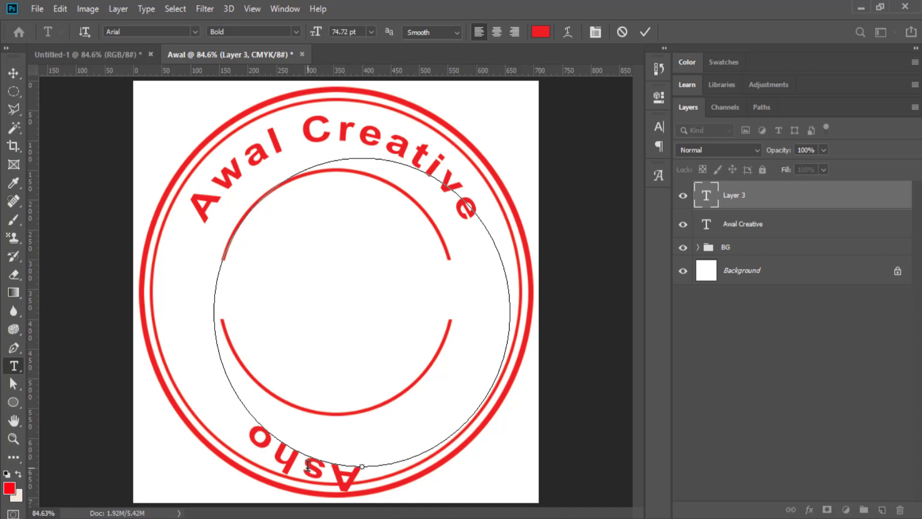
text( Shijh)
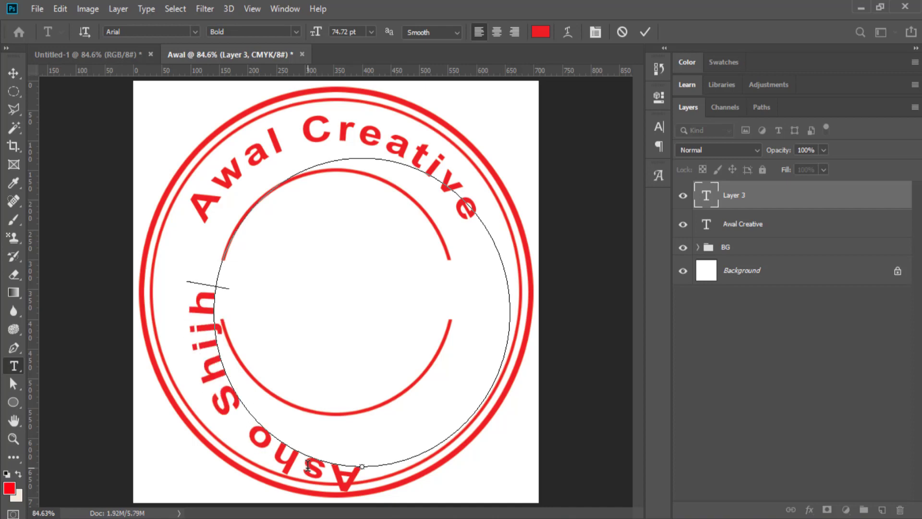
text(i)
key(BackSpace)
key(BackSpace)
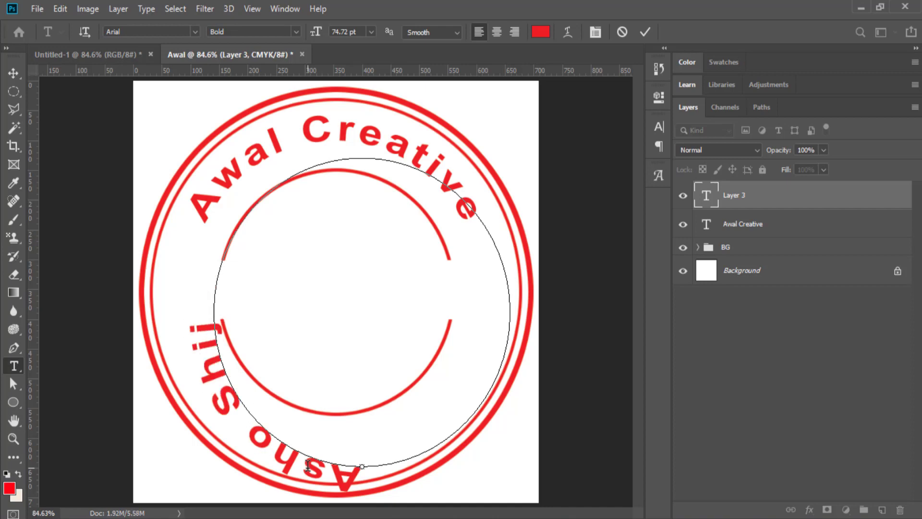
key(BackSpace)
text(khi)
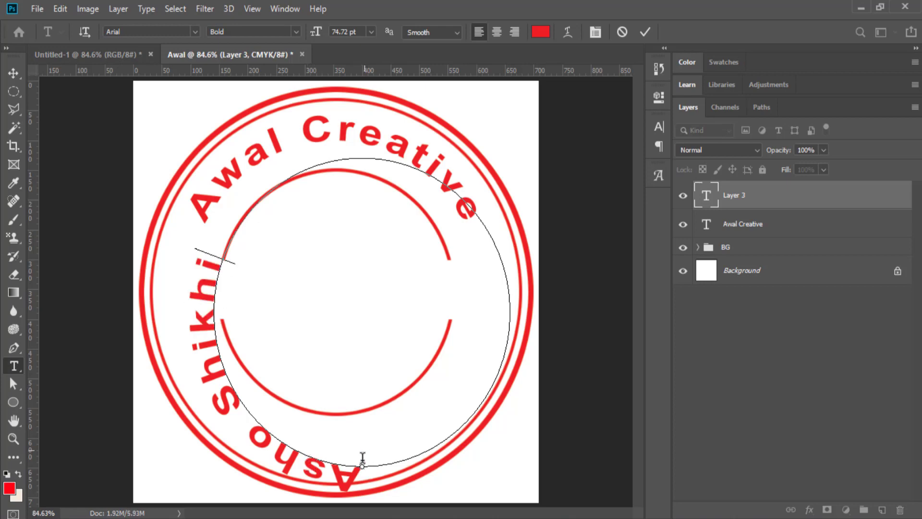
drag(363, 456, 200, 219)
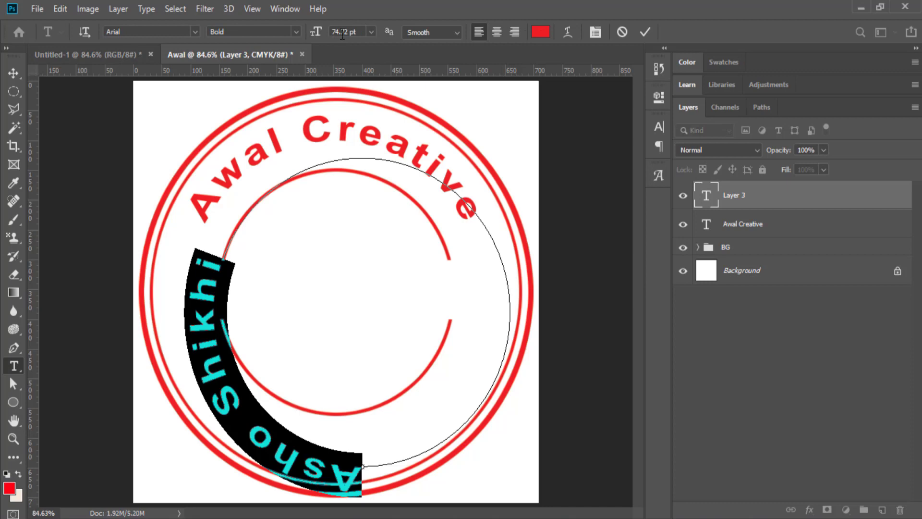
click(645, 32)
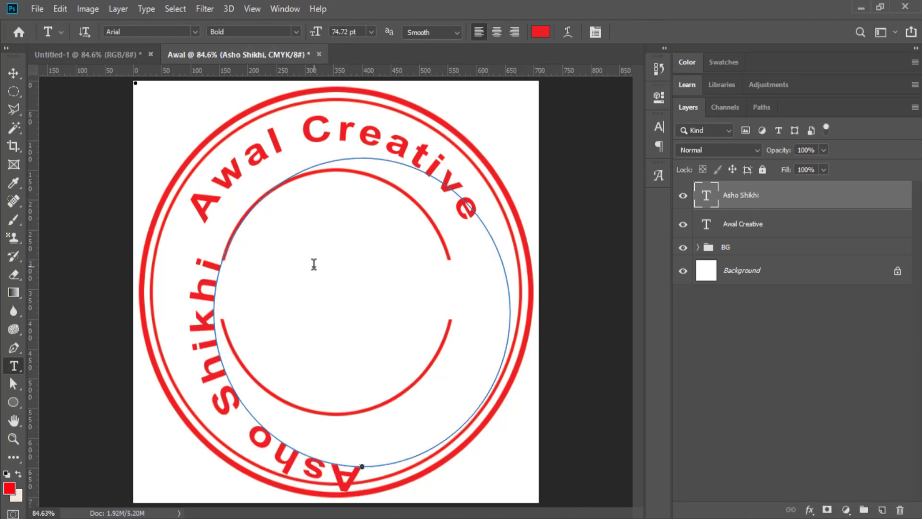
Step: Rotate the "Asho Shikhi" text by -45° and move it to the lower arc, roughly centring its path on the stamp
key(ctrl+t)
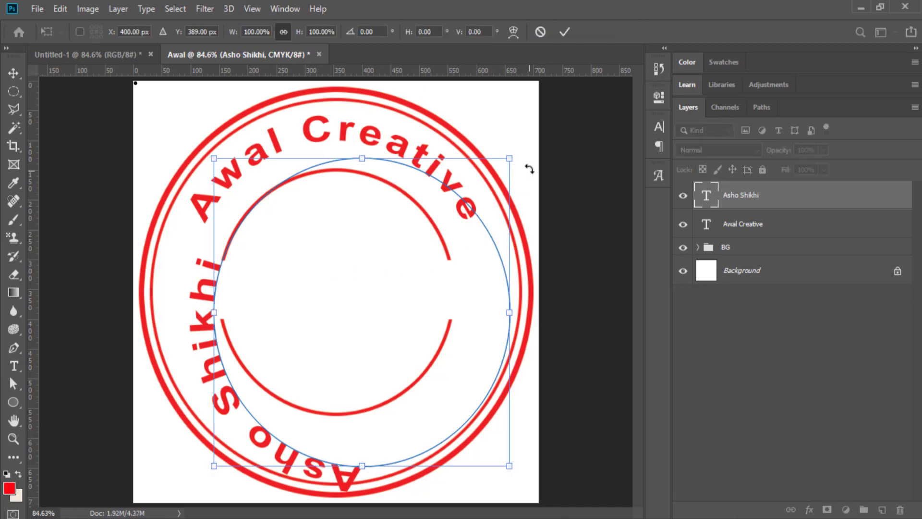
drag(522, 145, 358, 134)
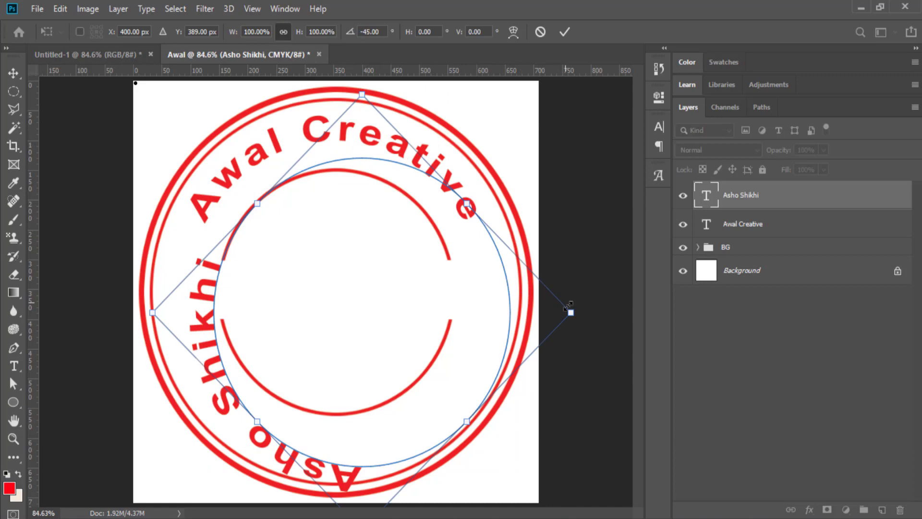
click(565, 33)
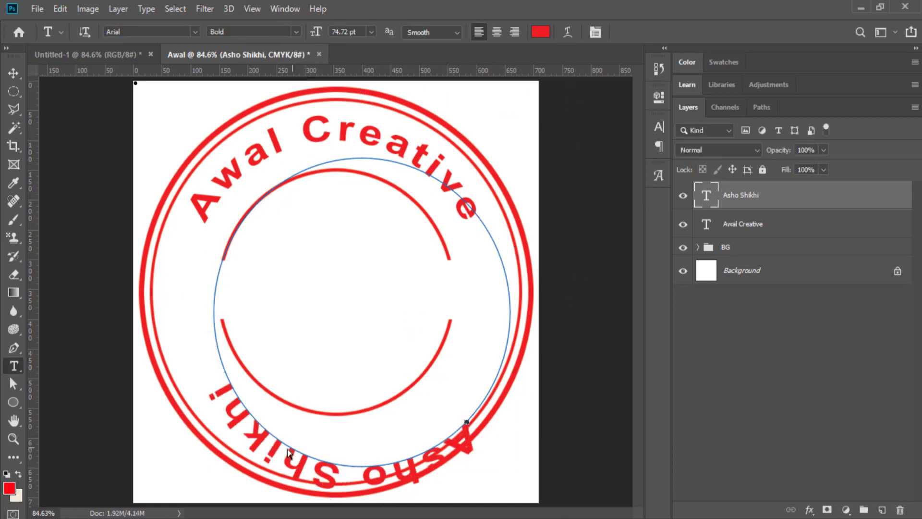
drag(286, 456, 249, 427)
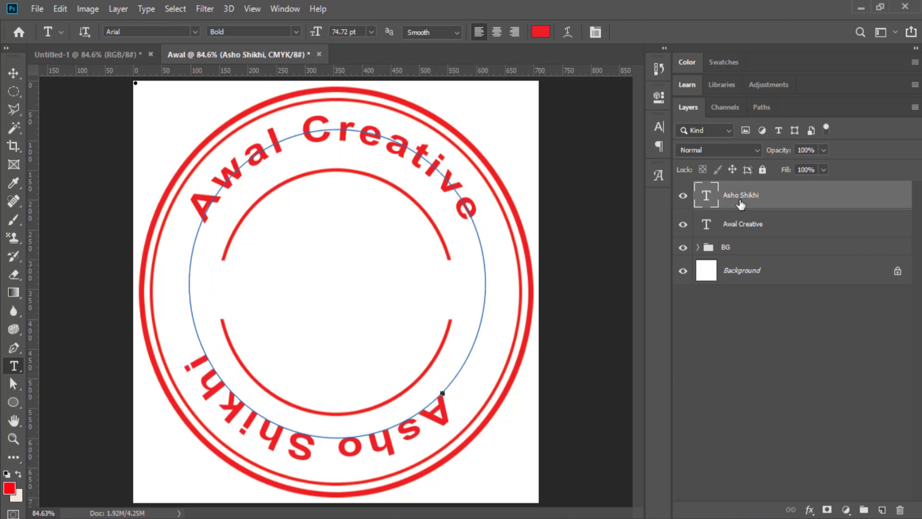
Step: Flip the "Asho Shikhi" text horizontally to -100.75% width and move it down between the inner and outer rings
key(ctrl+t)
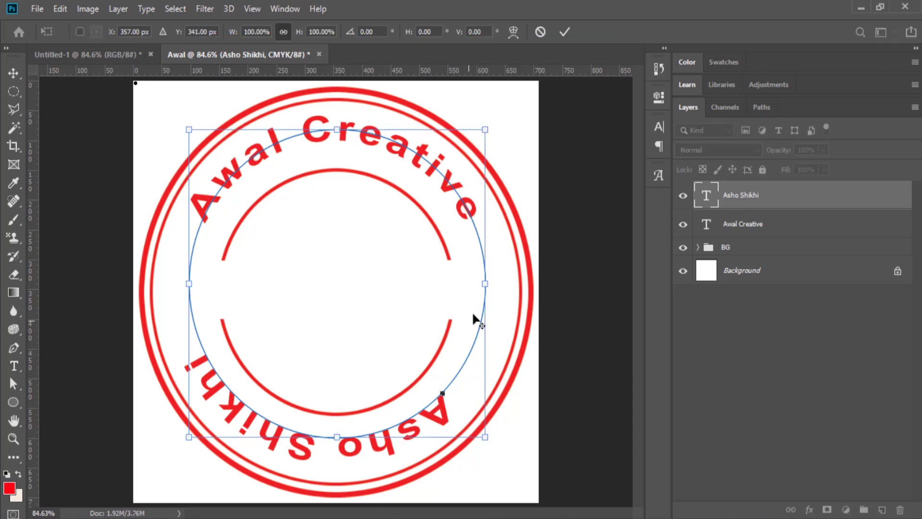
drag(484, 285, 187, 287)
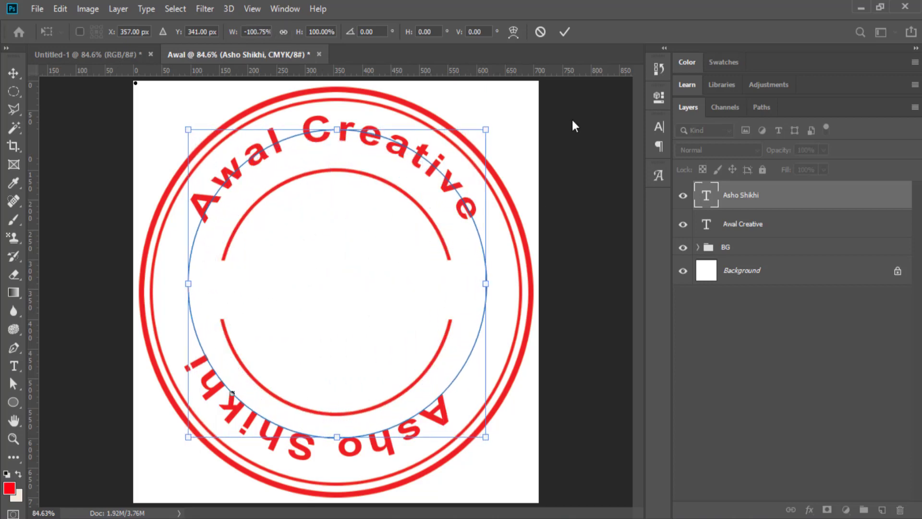
click(566, 32)
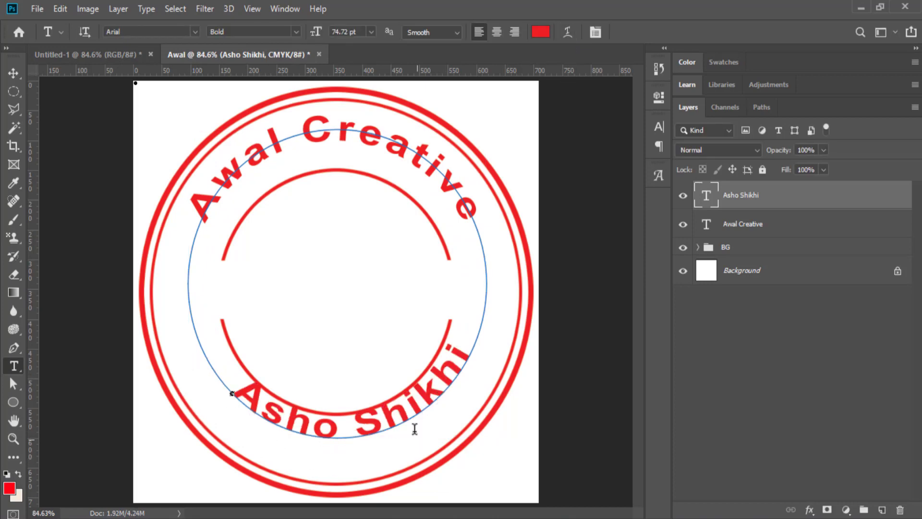
click(14, 75)
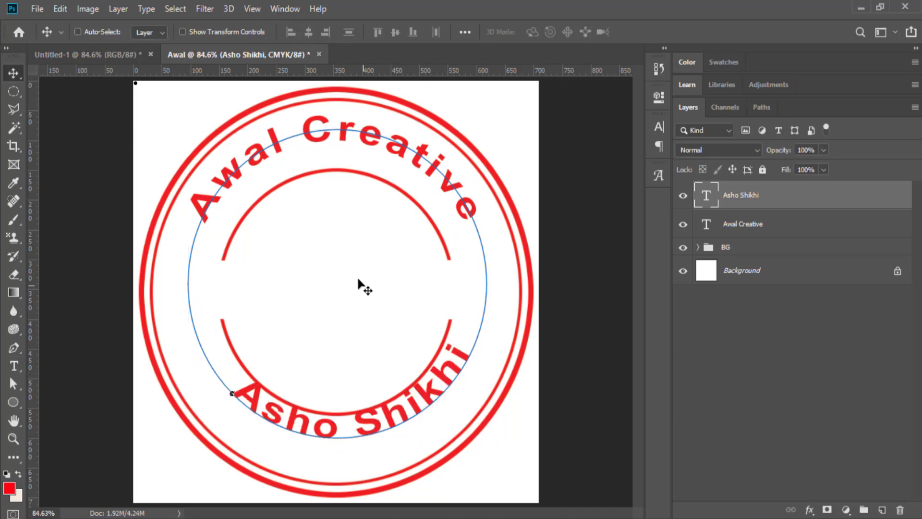
drag(357, 282, 348, 300)
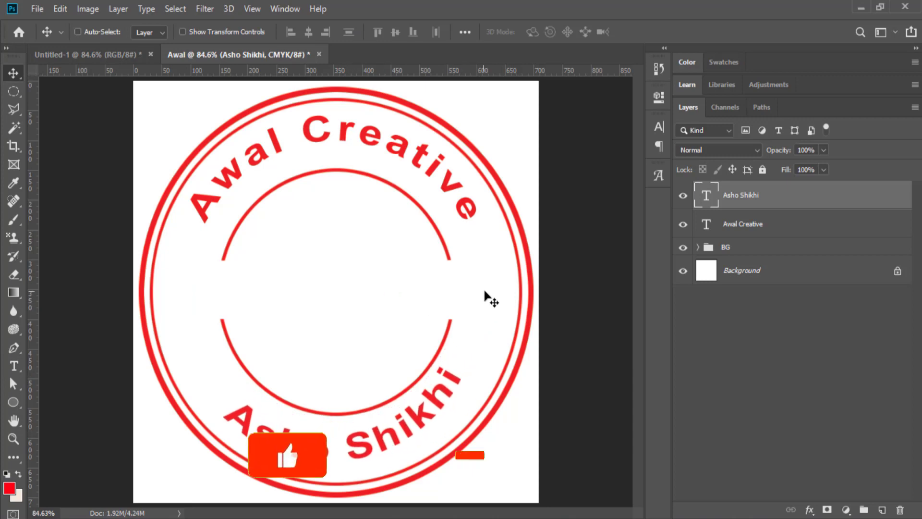
Step: Rotate the flipped "Asho Shikhi" text by 4.65° to balance it along the lower arc
key(ctrl+t)
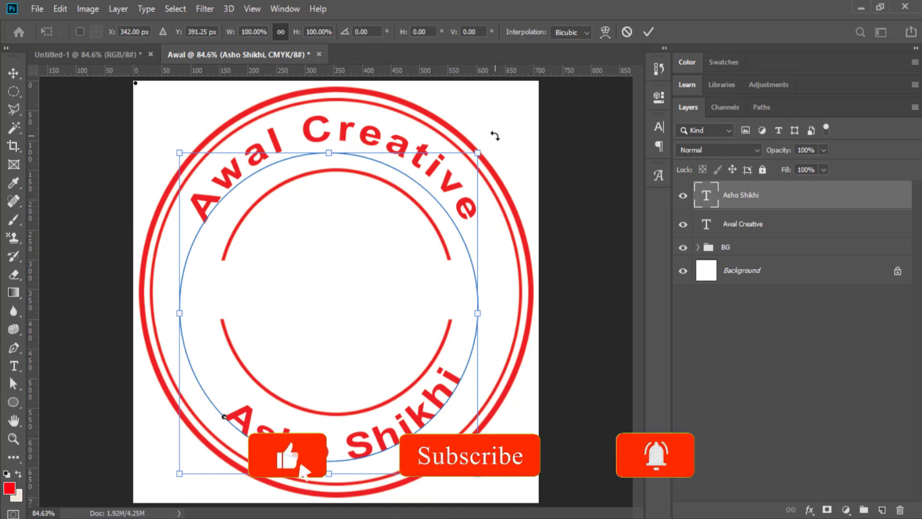
drag(496, 138, 511, 151)
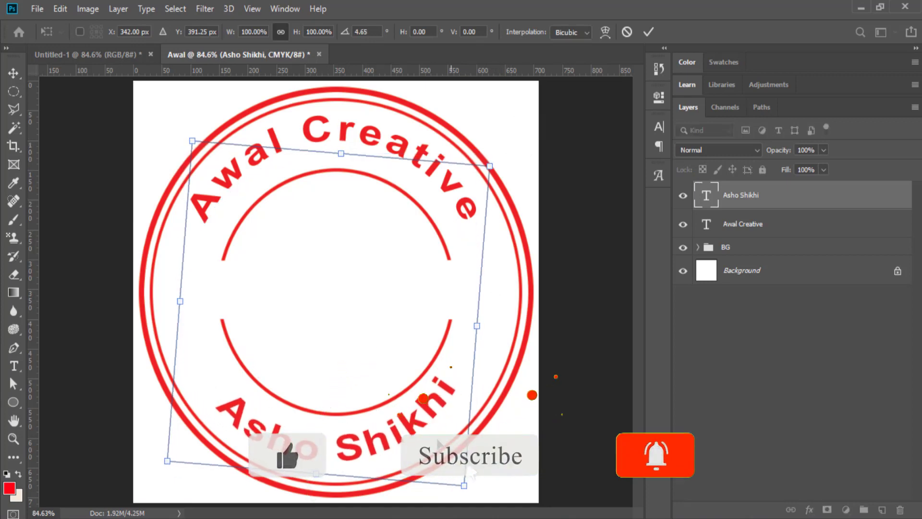
click(650, 32)
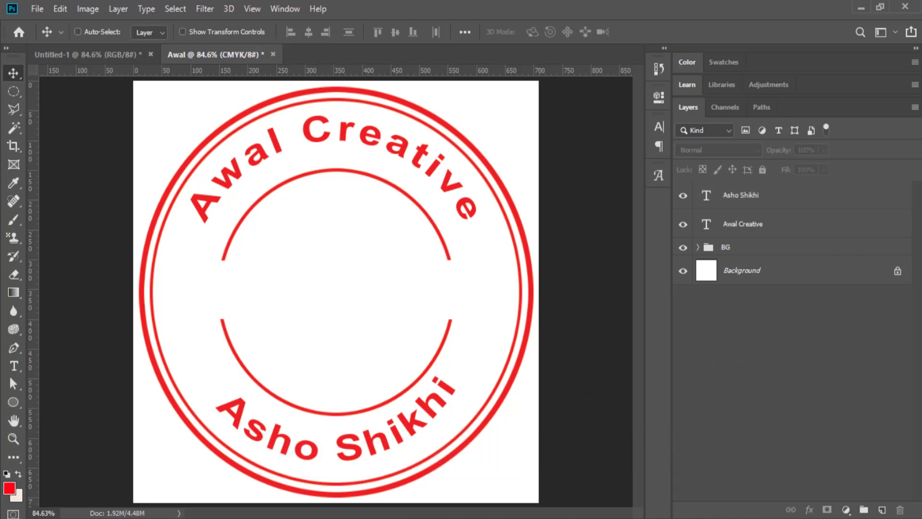
Step: Add a new layer on top and fully lock the "Asho Shikhi", "Awal Creative" and BG layers
click(882, 510)
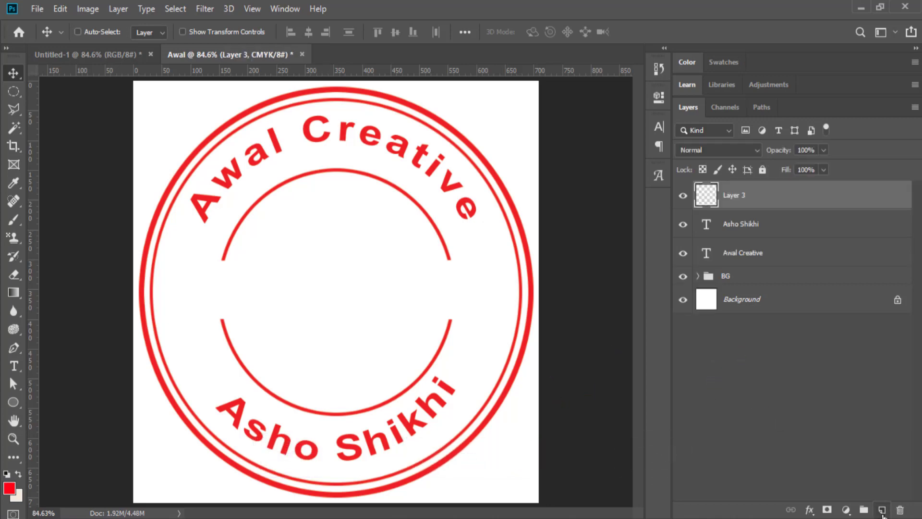
click(843, 230)
click(762, 170)
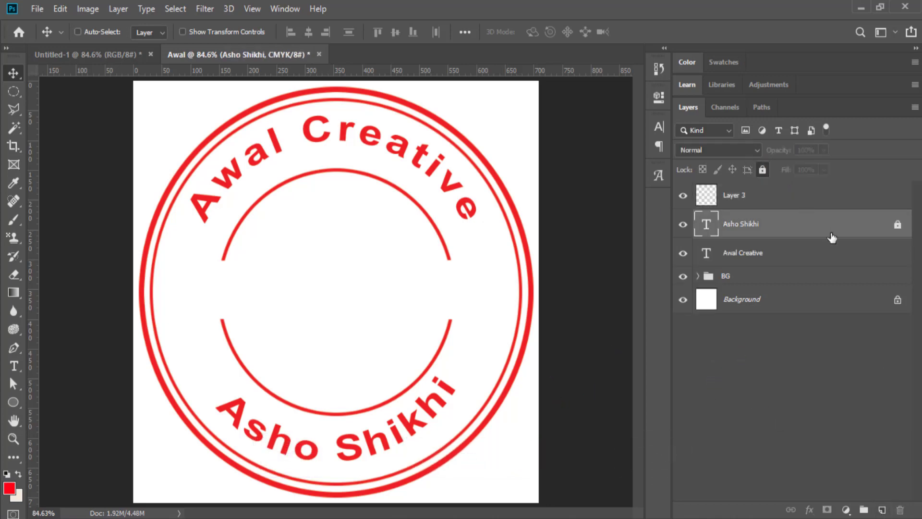
click(845, 253)
click(763, 169)
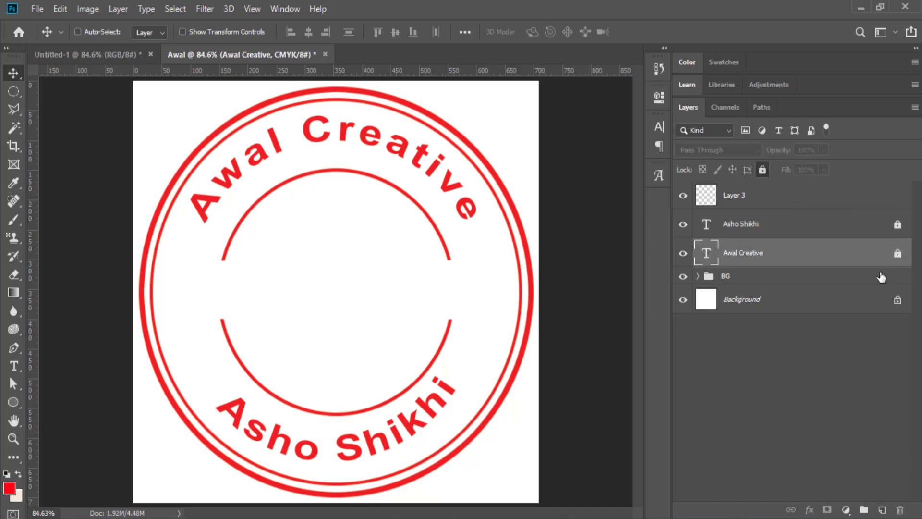
key(alt+bracketleft)
click(762, 170)
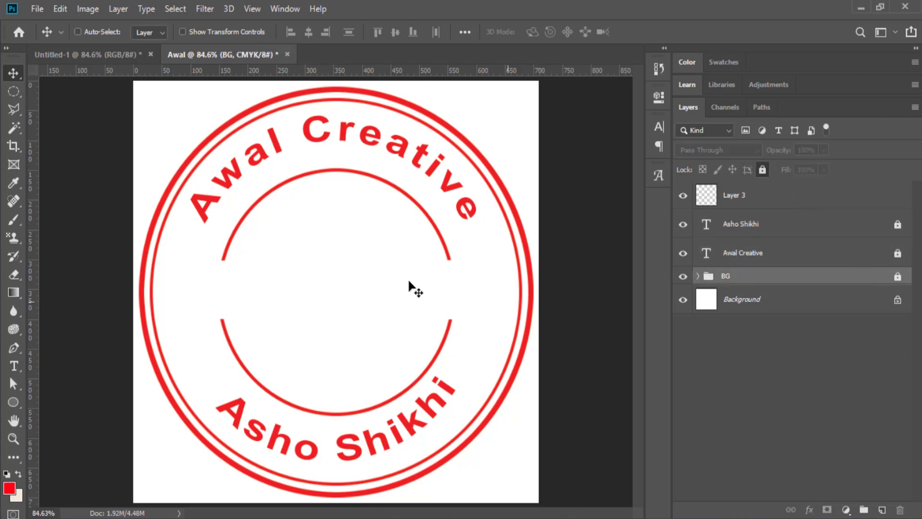
Step: Add the text "STAMP" in red Arial Bold, 74.72 pt, on the empty top layer, in the gap between the inner arcs
click(802, 199)
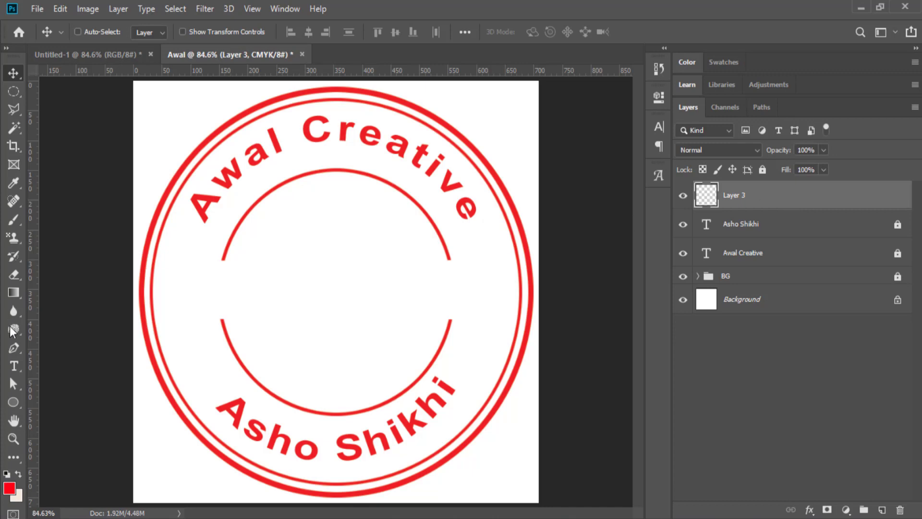
click(13, 366)
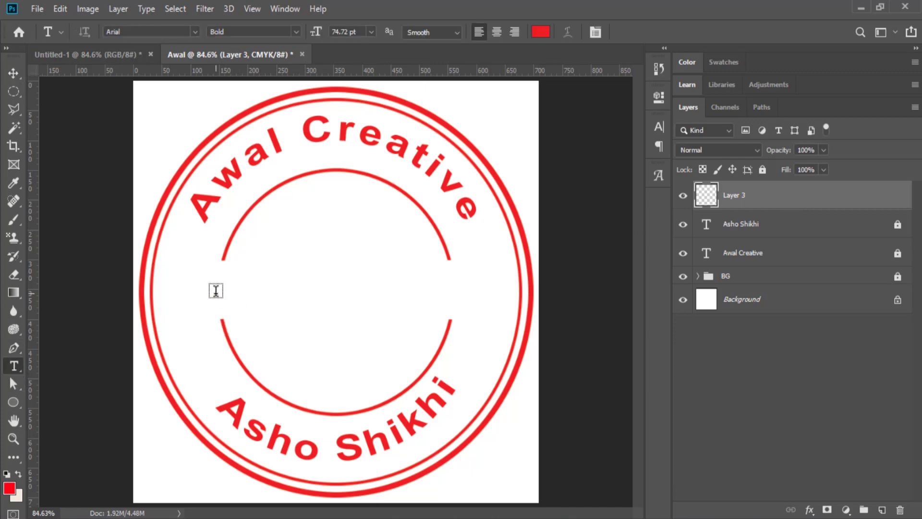
click(216, 290)
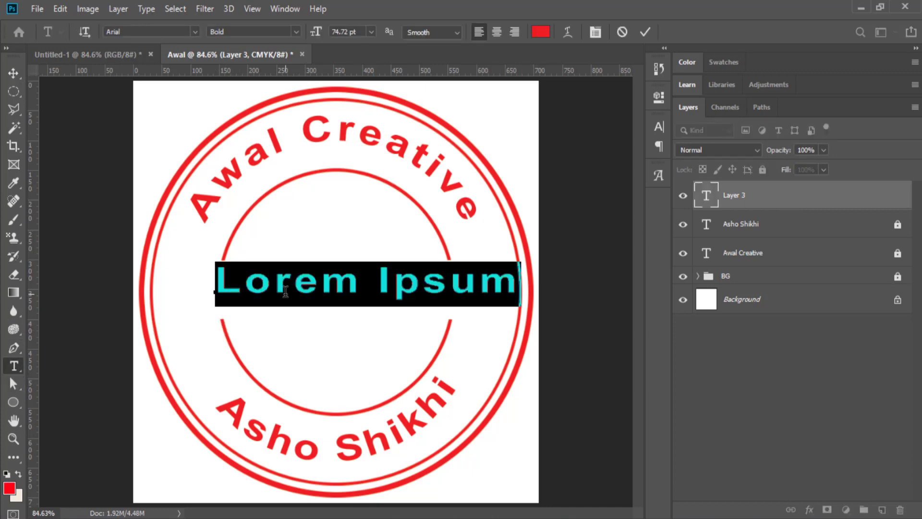
text(STAM)
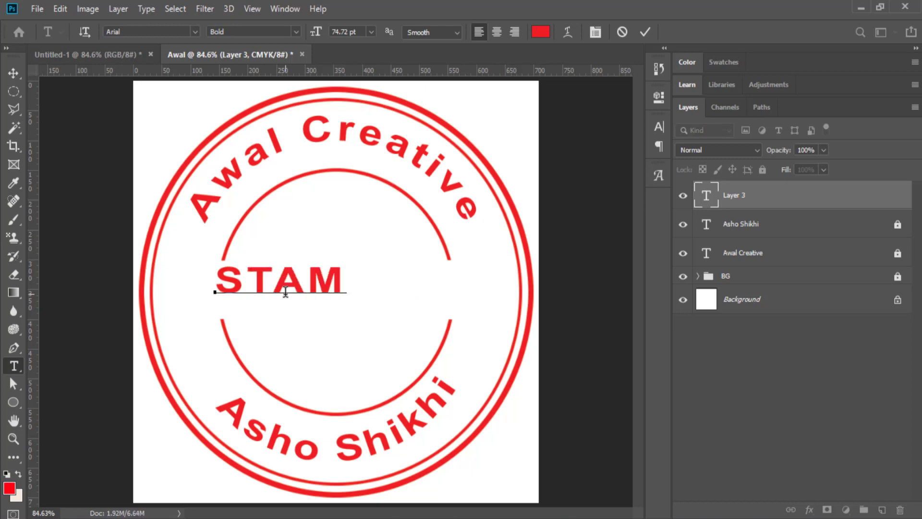
text(P)
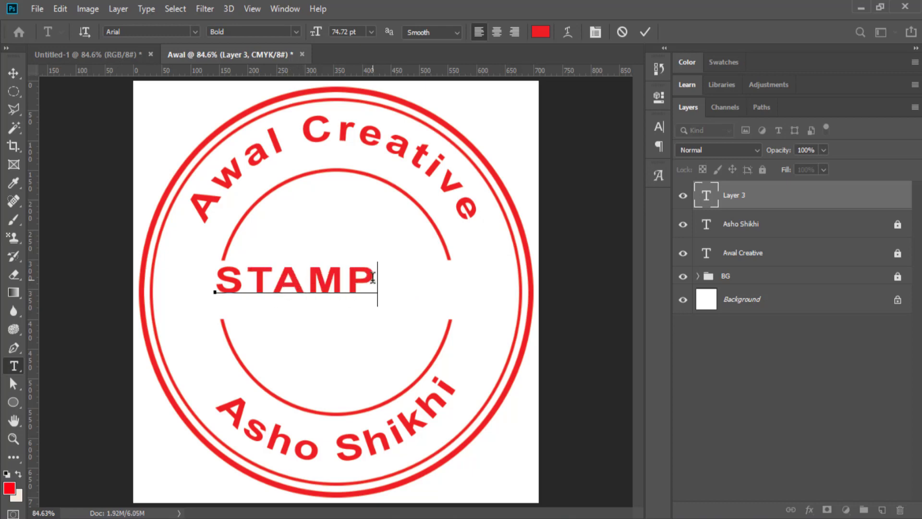
drag(377, 278, 158, 273)
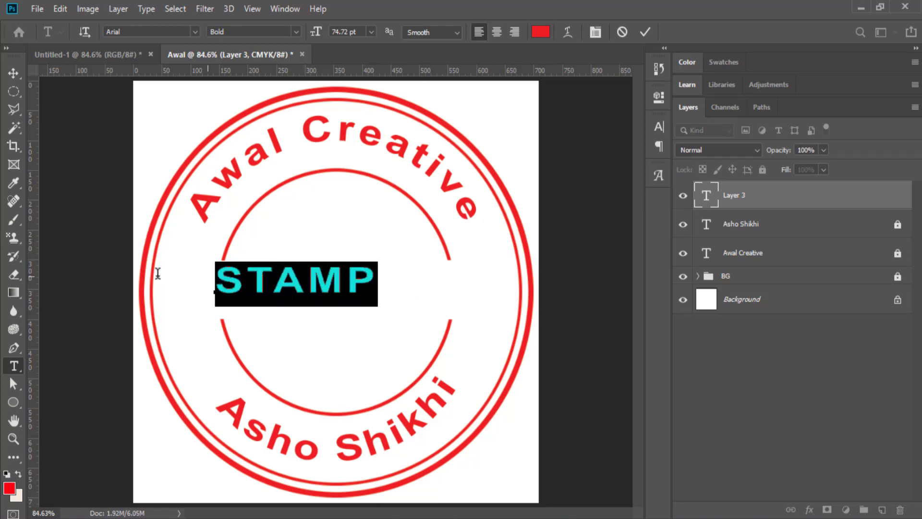
click(358, 278)
click(645, 31)
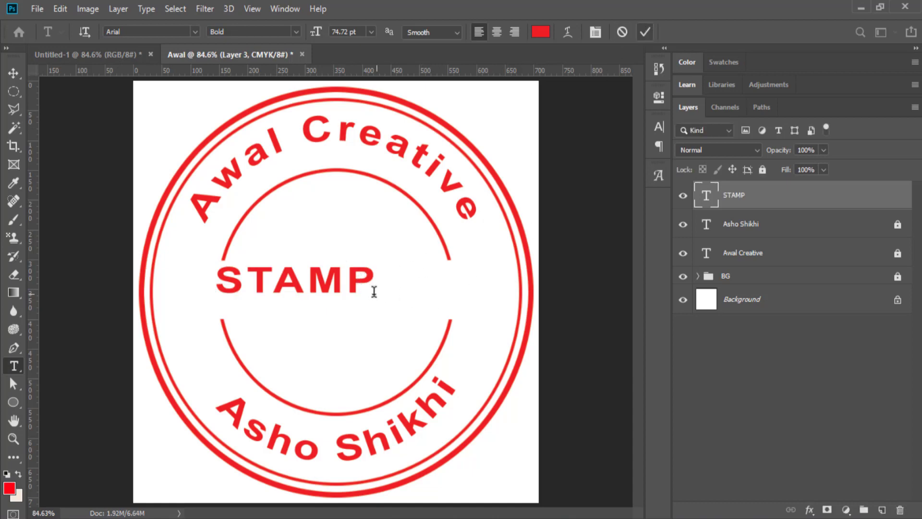
Step: Stretch the "STAMP" text to about 170.61% width and 115.78% height and centre it roughly across the gap between the inner arcs
key(ctrl+t)
drag(347, 284, 409, 288)
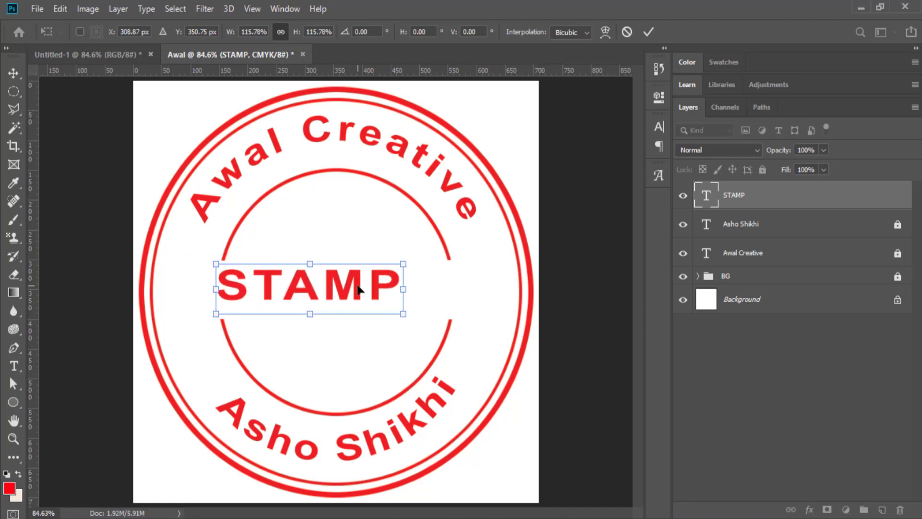
drag(350, 287, 467, 290)
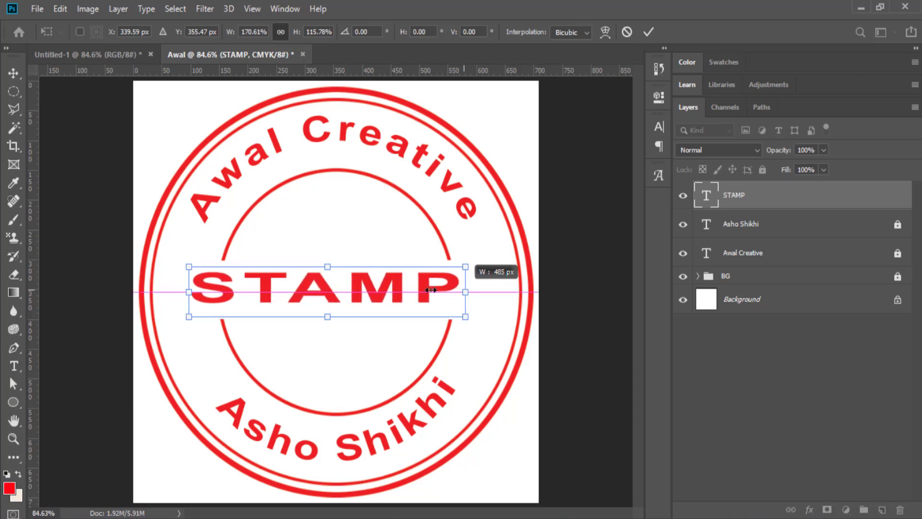
drag(398, 291, 411, 293)
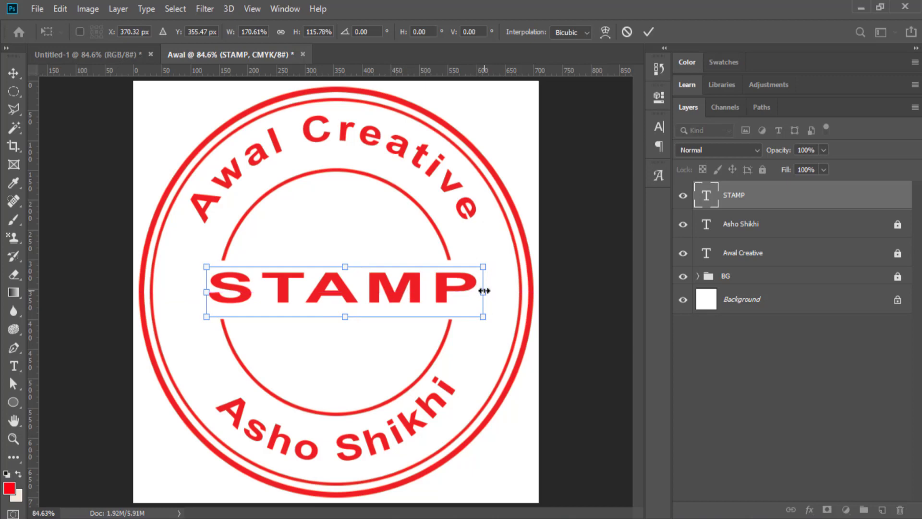
drag(484, 290, 456, 294)
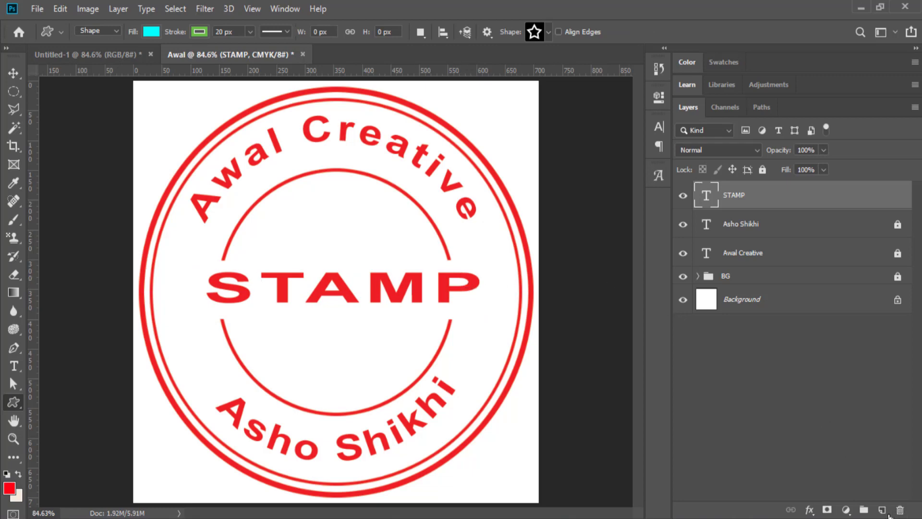
Step: Add a new layer above the "STAMP" text and check the star arrangement in the Untitled-1 reference document
click(884, 511)
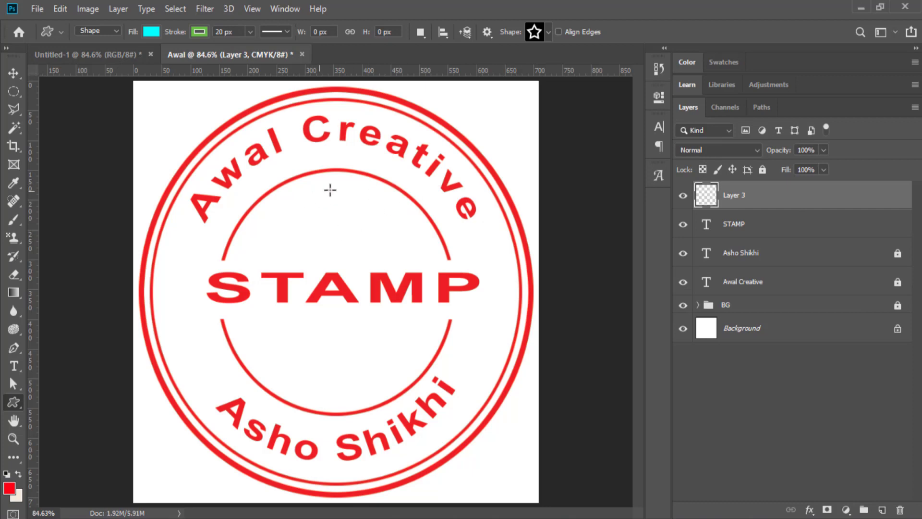
click(120, 55)
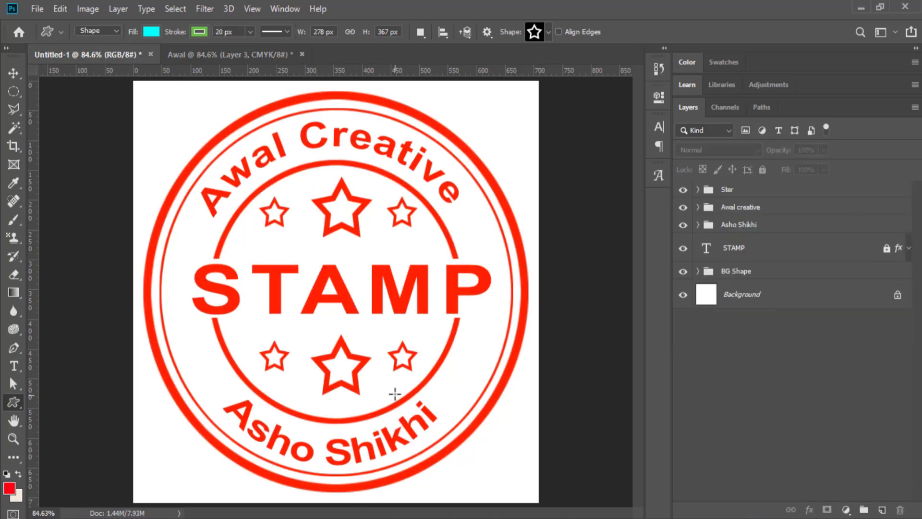
click(245, 50)
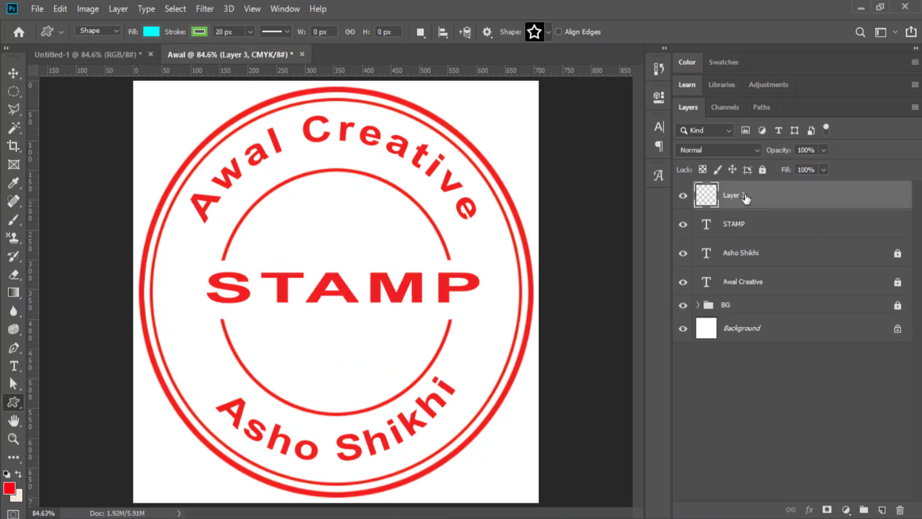
Step: Set the Custom Shape tool to no fill and a red stroke
right_click(19, 411)
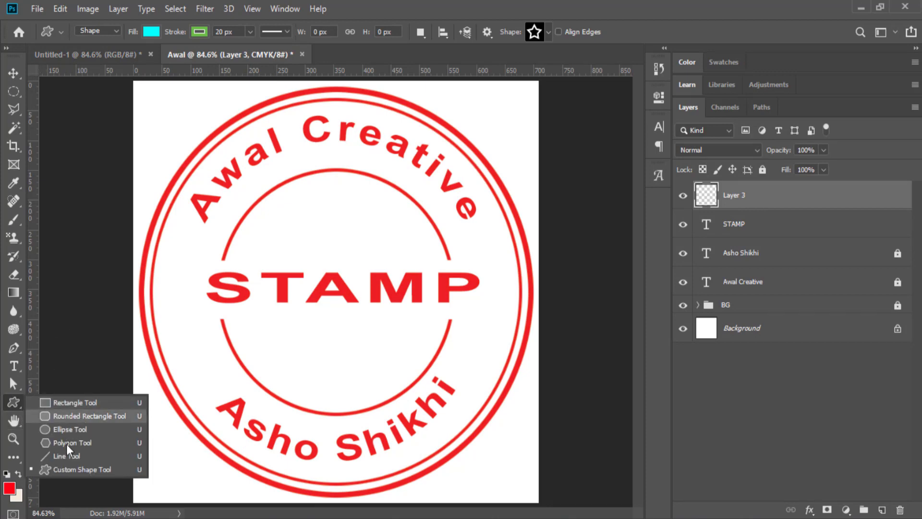
click(64, 470)
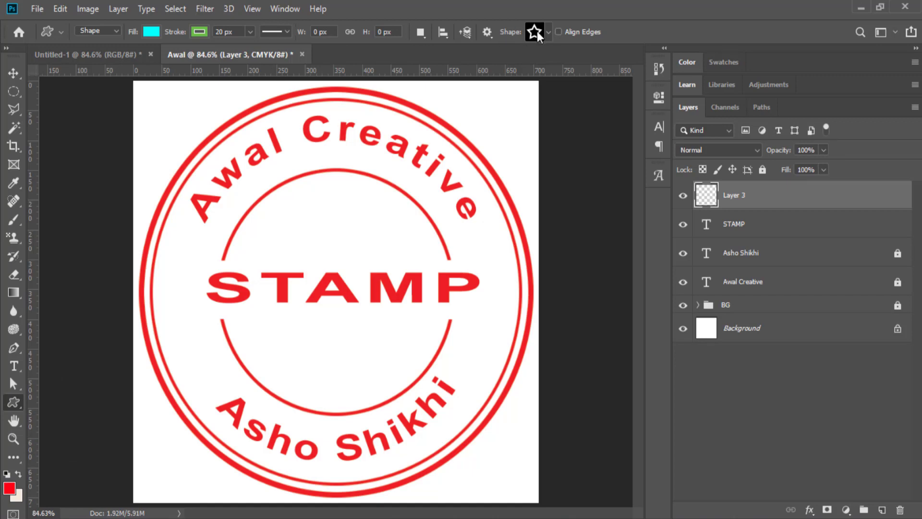
click(144, 30)
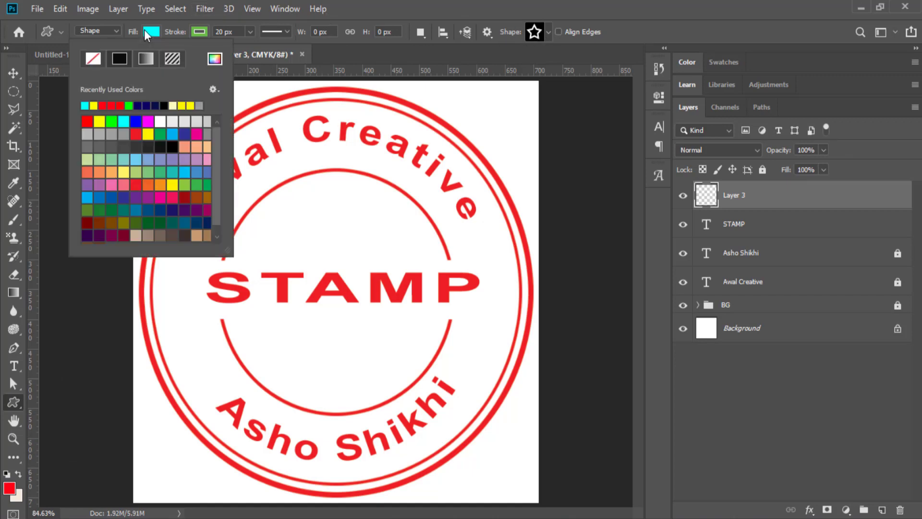
click(93, 60)
click(203, 29)
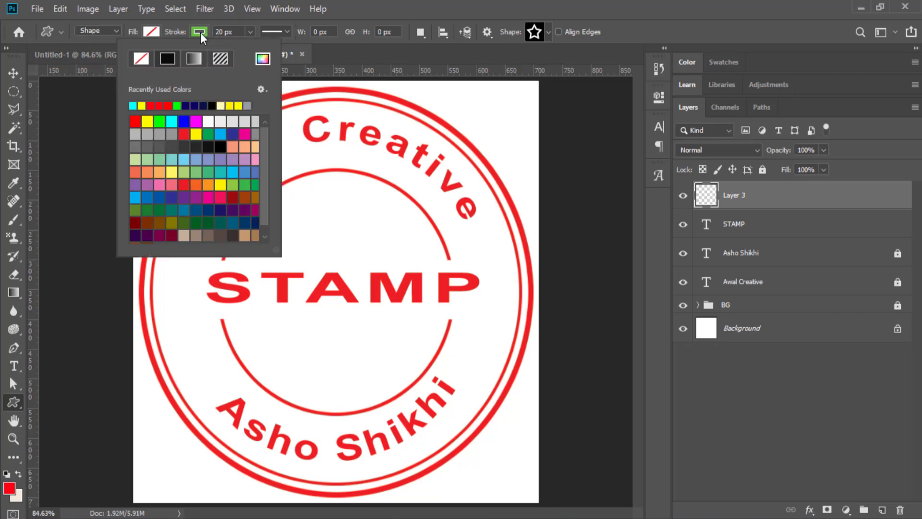
click(150, 104)
click(652, 5)
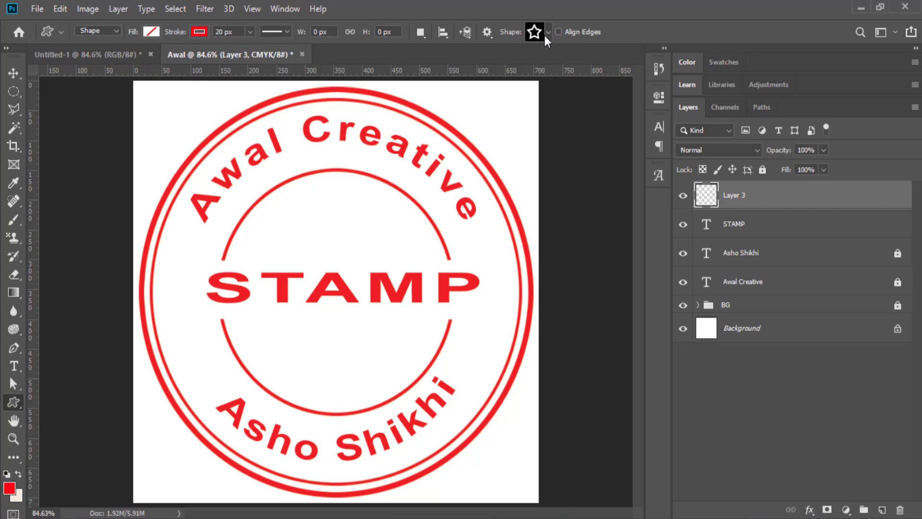
Step: Draw an outlined five-point star about 111 x 106 px above the "STAMP" text, inside the inner ring
click(547, 32)
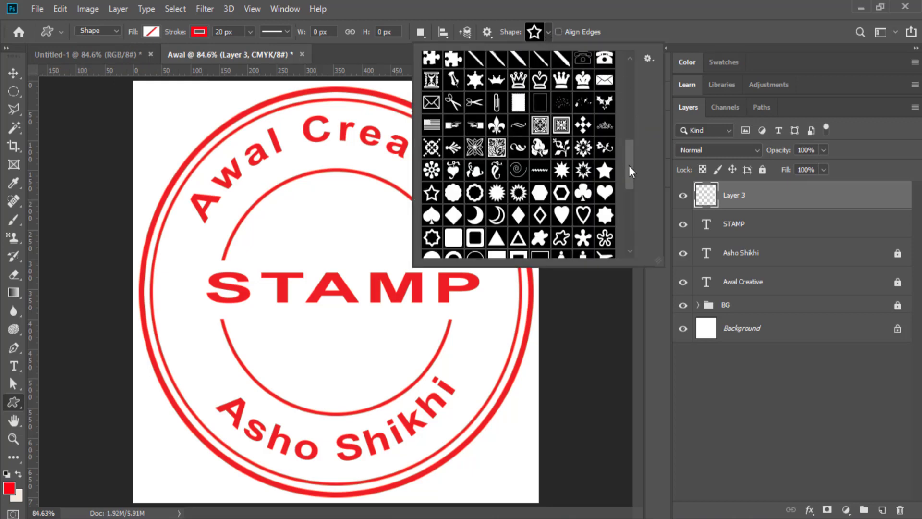
mouse_move(629, 165)
mouse_down()
mouse_move(632, 73)
mouse_move(627, 157)
mouse_up()
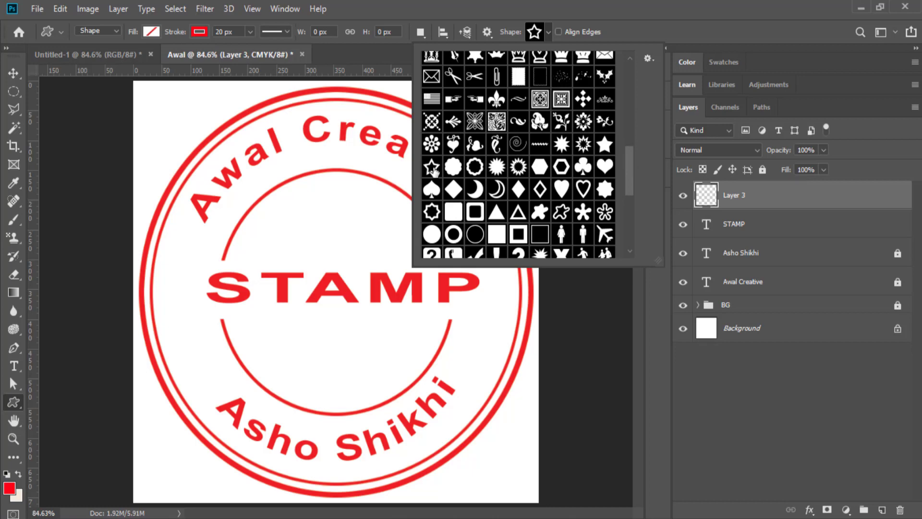
click(453, 4)
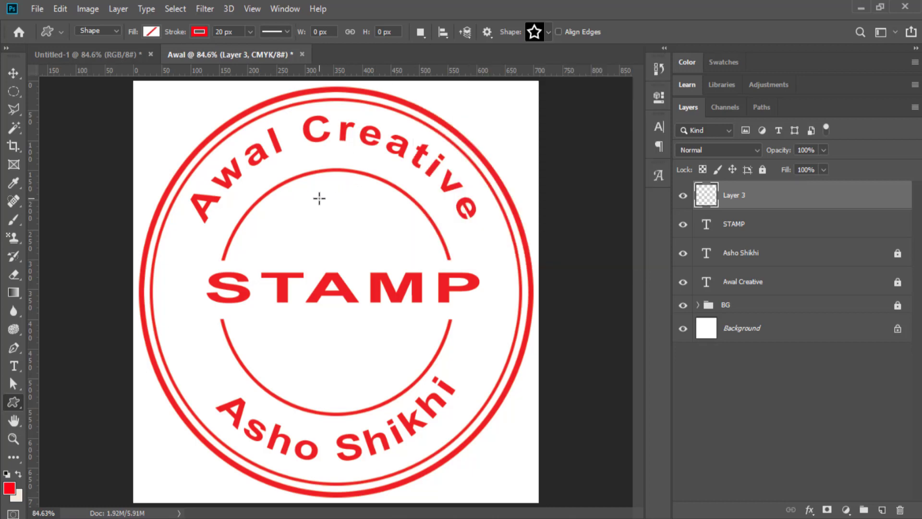
drag(317, 179, 380, 281)
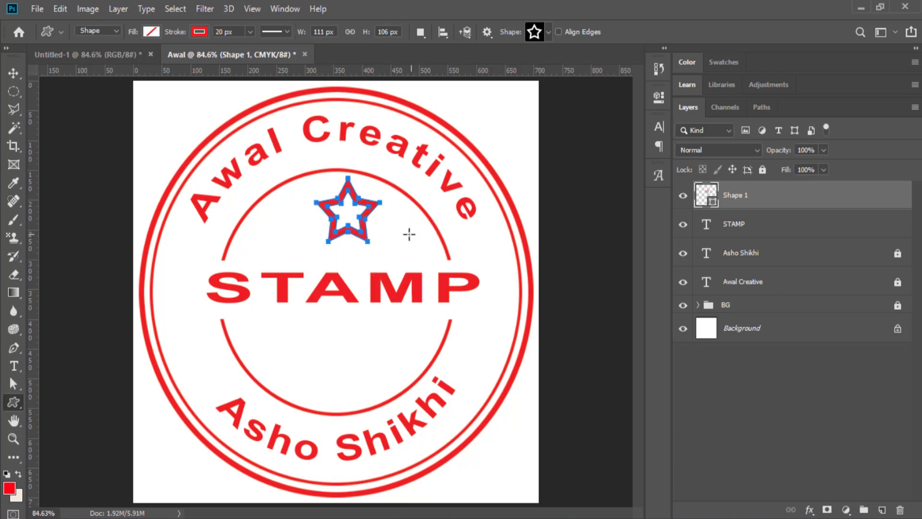
Step: Centre the star above the "STAMP" text and place a duplicate of it below the text
click(13, 73)
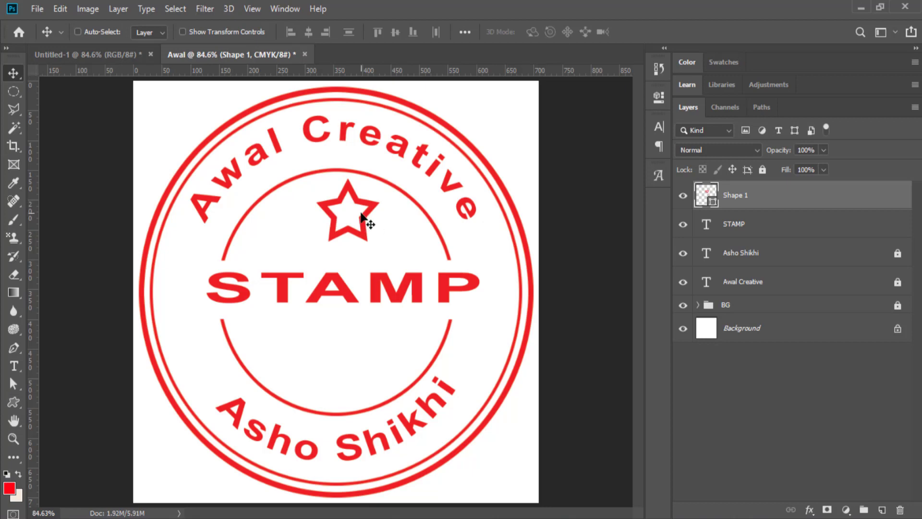
drag(361, 216, 340, 368)
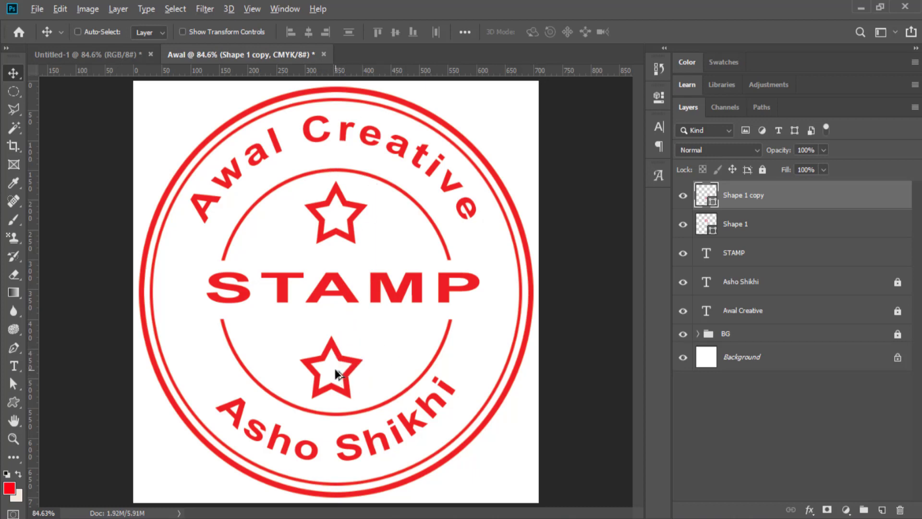
Step: Duplicate the lower star, scale the copy to about 36% width and 31% height, and place it to the right of the lower star
drag(338, 373, 403, 346)
key(ctrl)
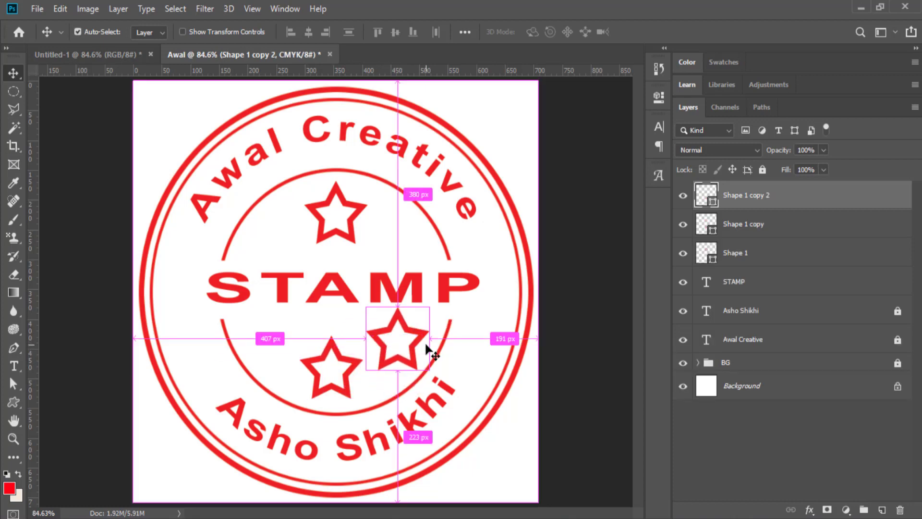
key(ctrl+t)
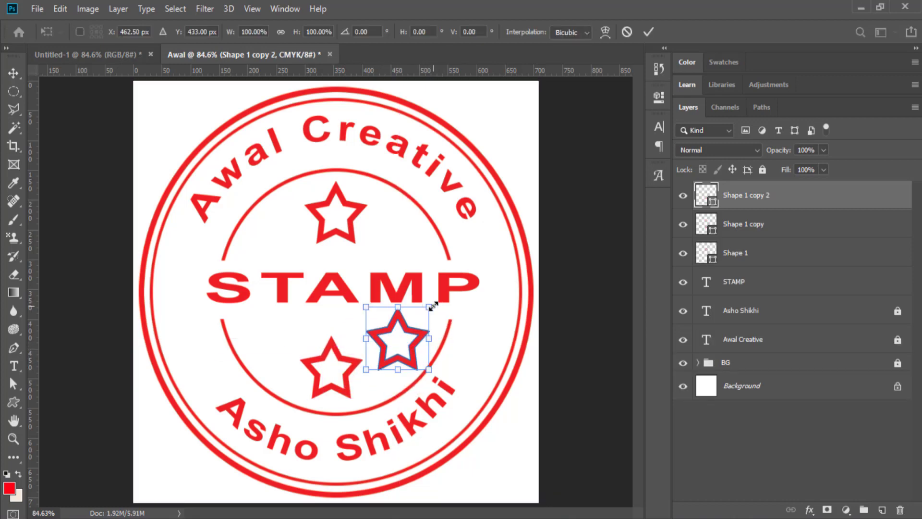
drag(430, 305, 411, 330)
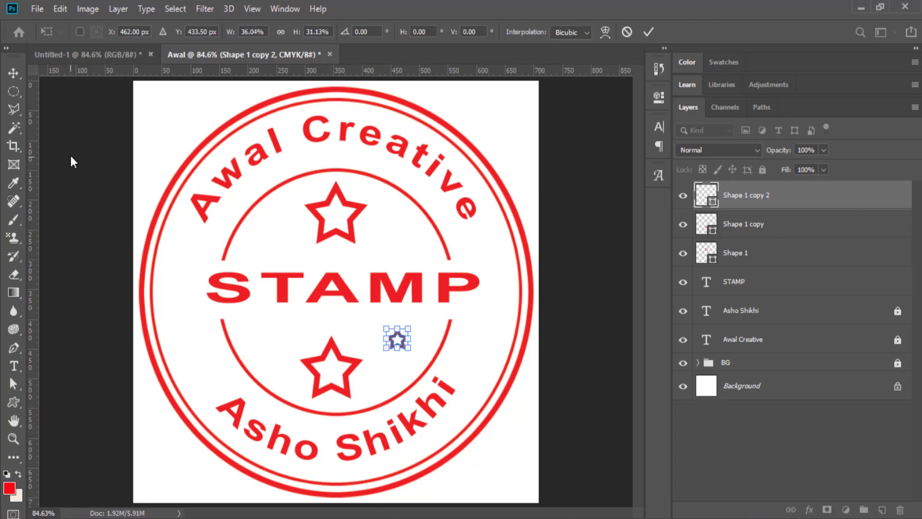
click(13, 73)
drag(395, 342, 405, 368)
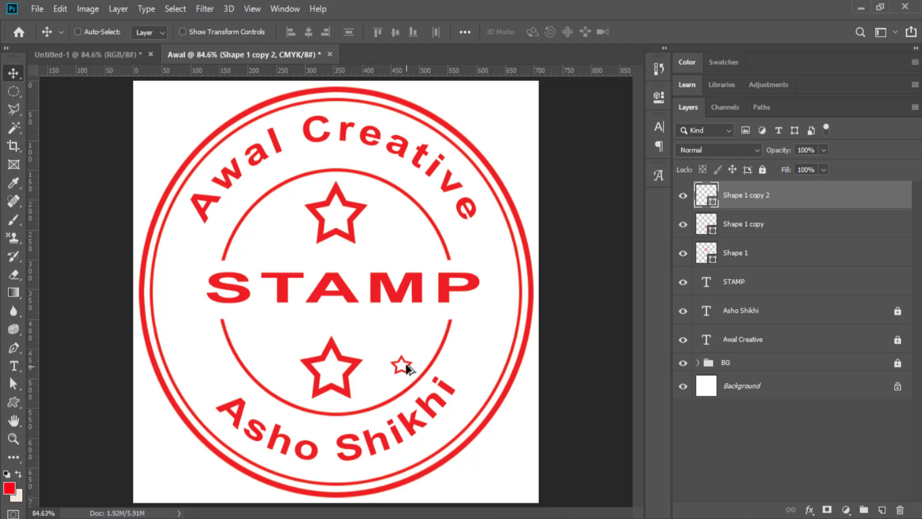
Step: Duplicate the small star three times, placing one left of the lower star and one on each side of the upper star
drag(406, 369, 304, 374)
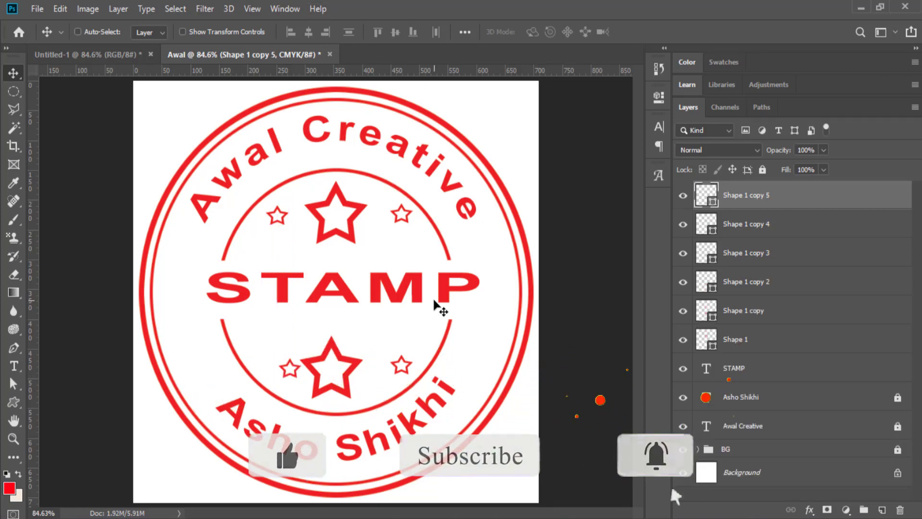
key(ctrl)
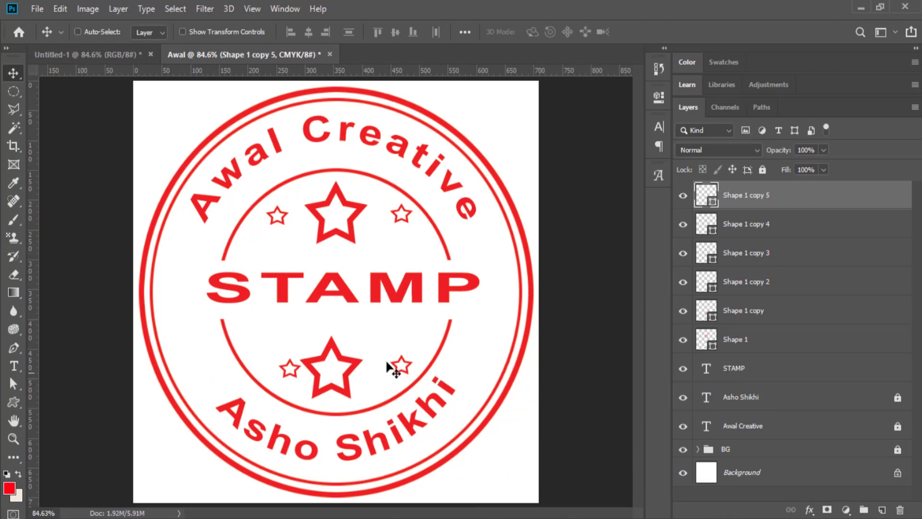
Step: Compare the Awal stamp with the reference stamp in the Untitled-1 document
click(103, 56)
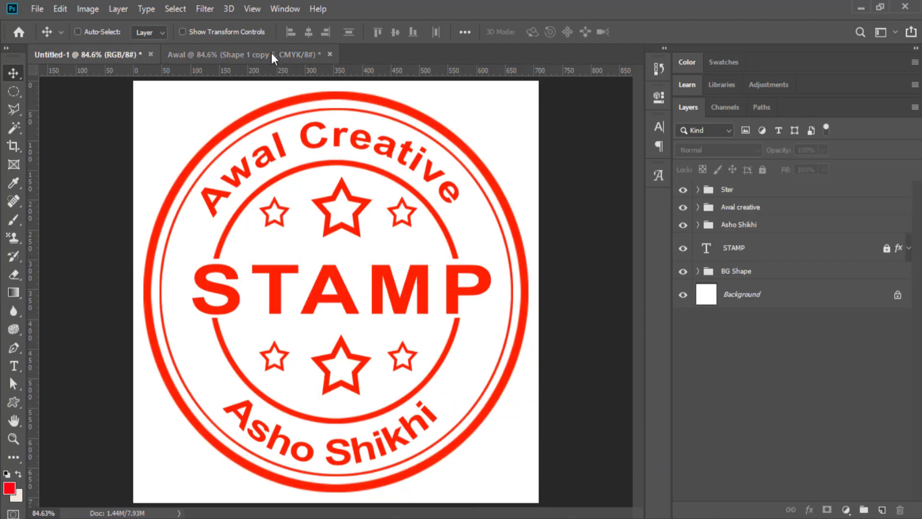
click(308, 55)
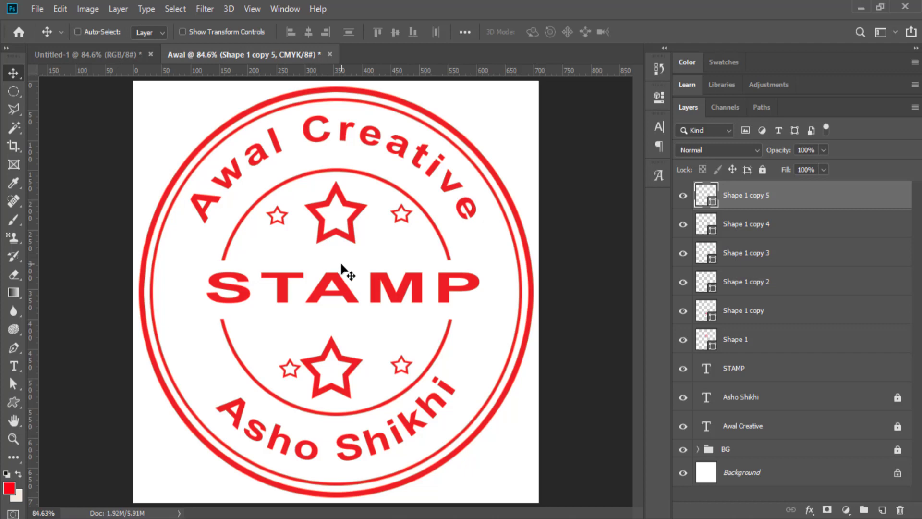
click(110, 57)
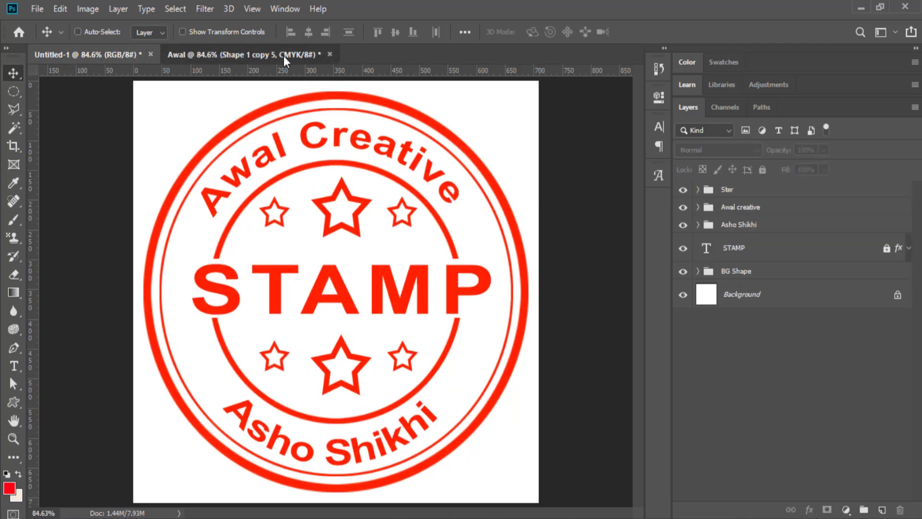
click(297, 56)
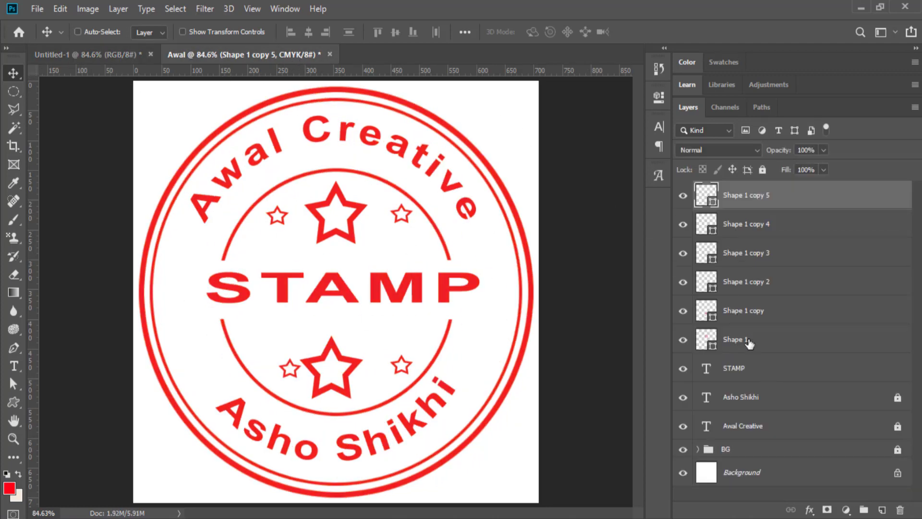
Step: Group all six star shape layers and name the group "shape"
click(748, 340)
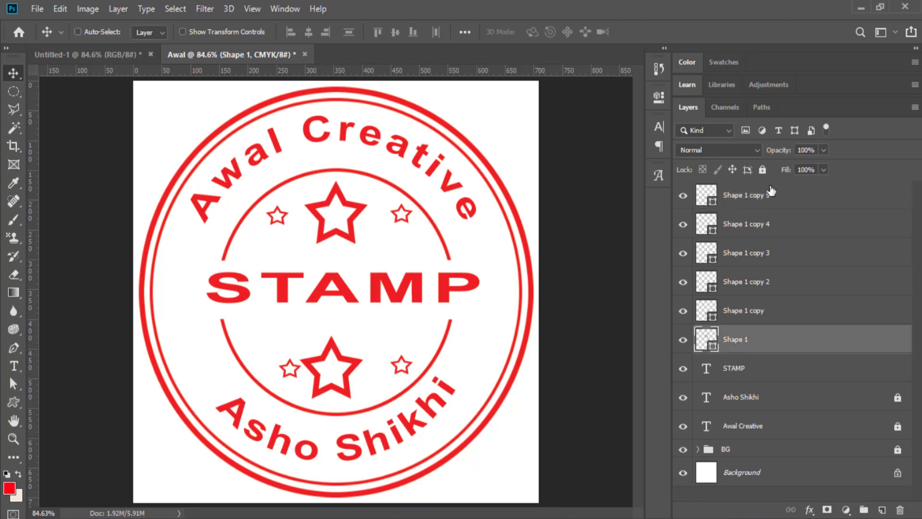
shift+click(743, 198)
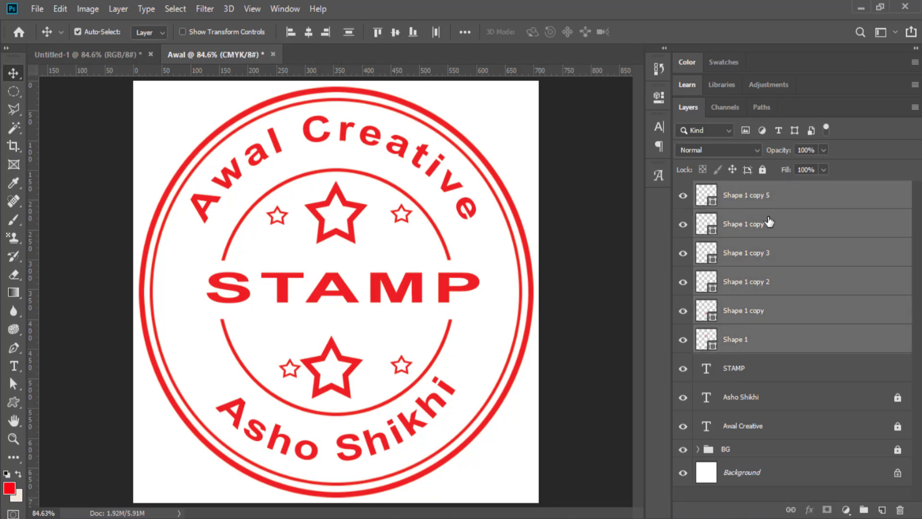
key(ctrl+g)
double_click(732, 190)
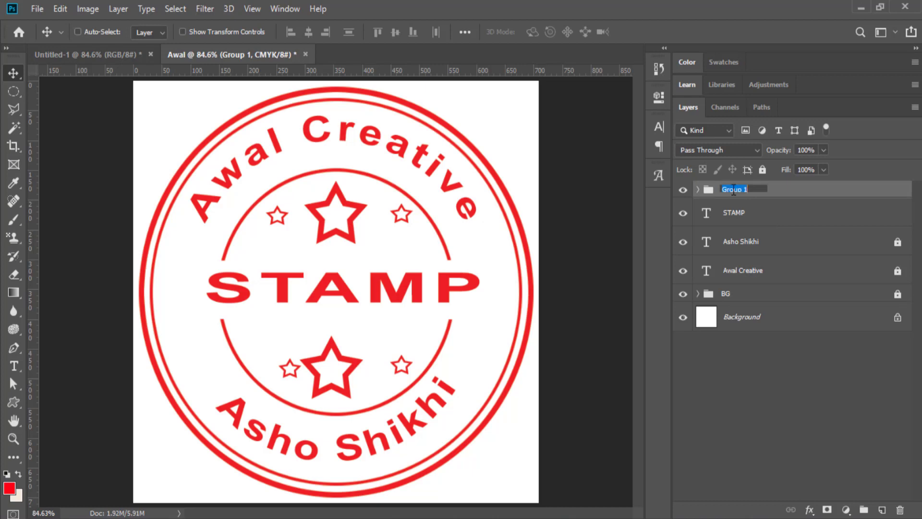
text(shape)
key(Return)
Step: Group the "STAMP" layer and the two curved text layers, and name the group "Text"
click(771, 218)
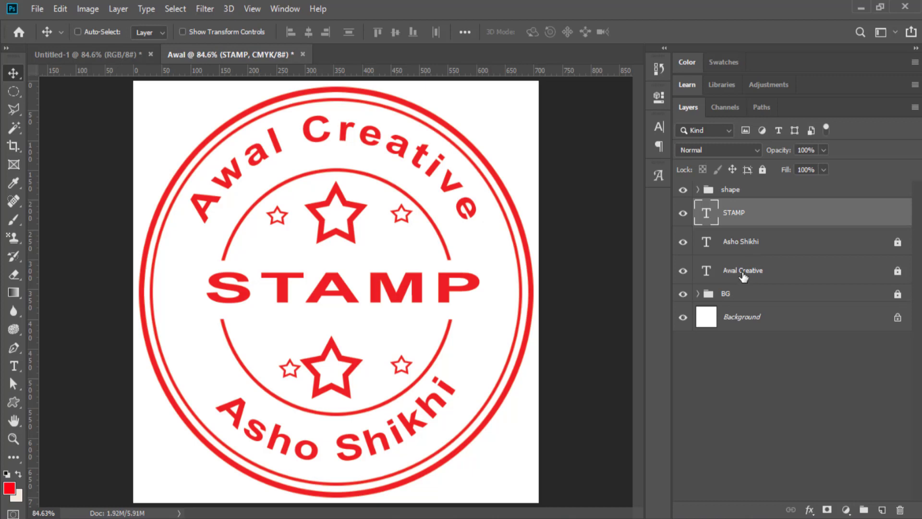
shift+click(742, 273)
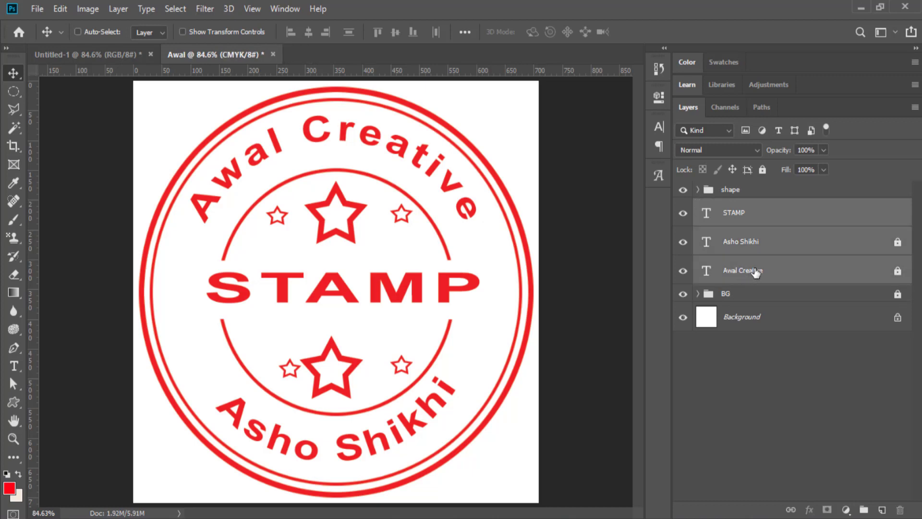
key(ctrl+g)
double_click(742, 207)
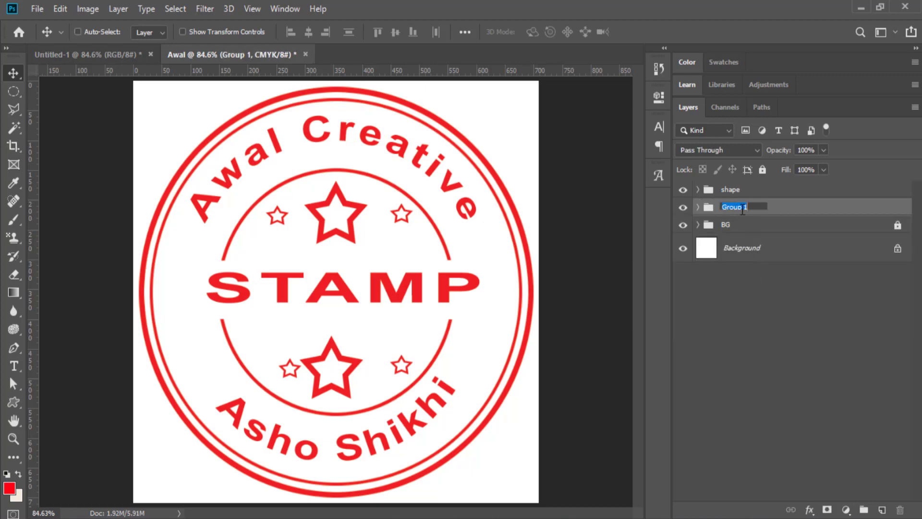
text(Text)
click(737, 315)
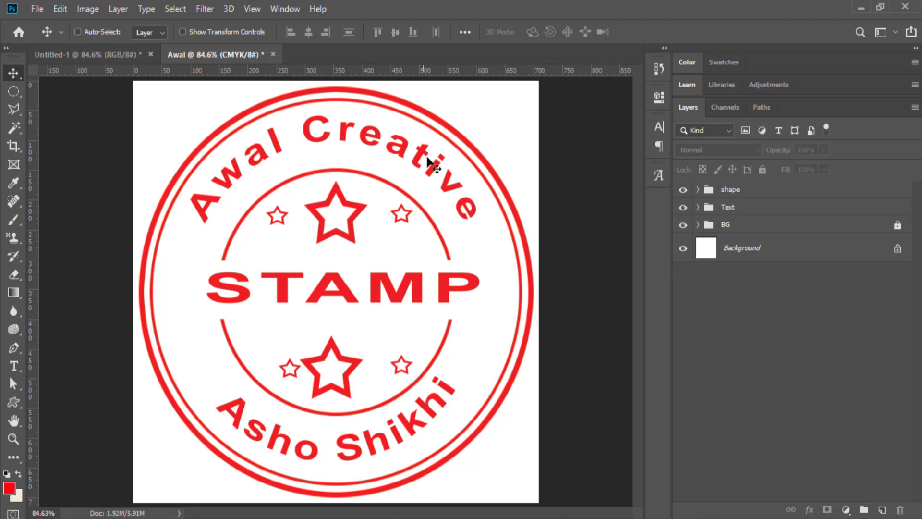
Step: Hide the white Background layer to leave the stamp on a transparent canvas
click(683, 251)
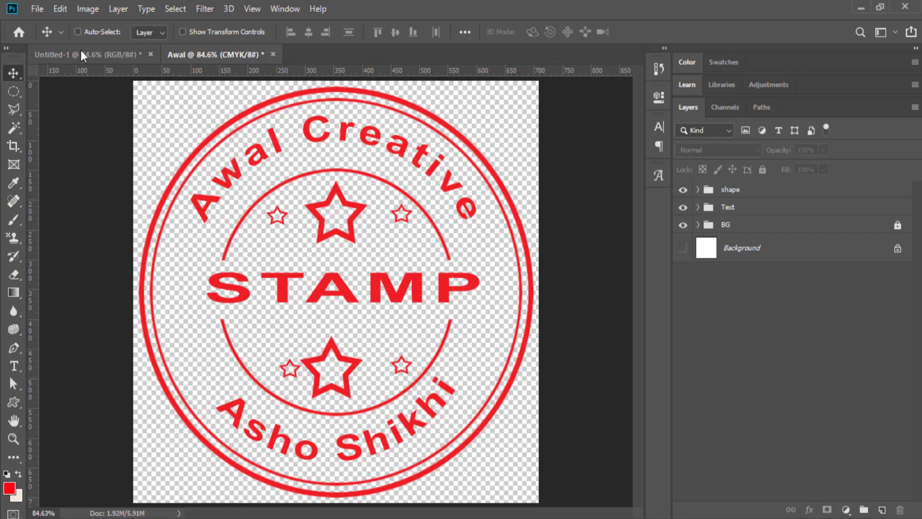
Step: Review the Export As format options for the stamp with PNG chosen, and close the dialog without exporting
click(41, 8)
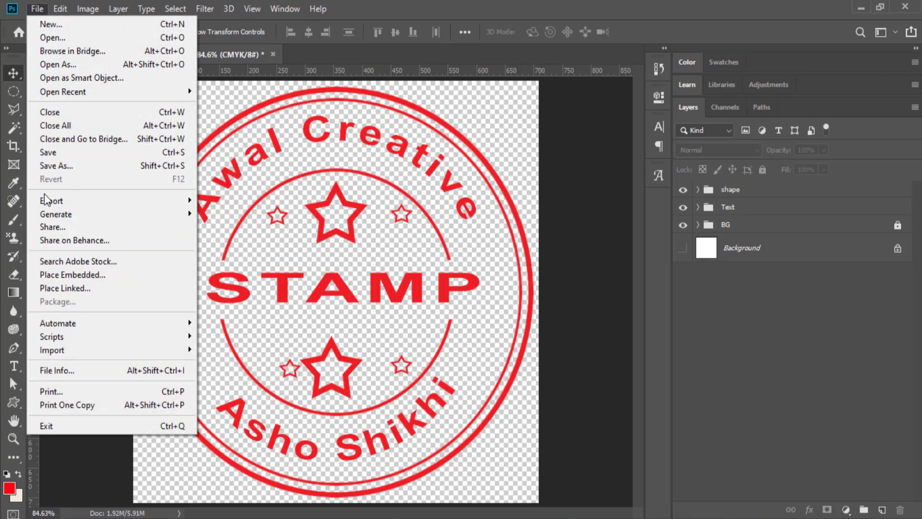
mouse_move(93, 202)
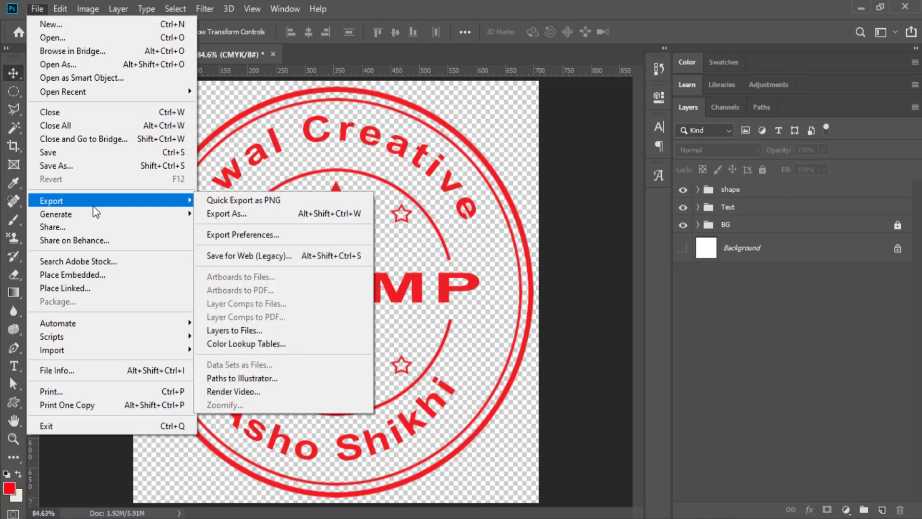
click(246, 214)
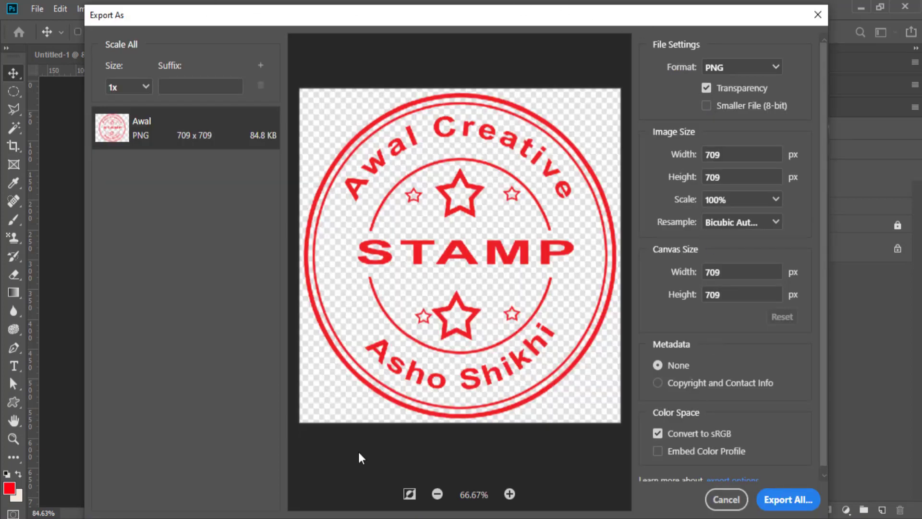
click(776, 68)
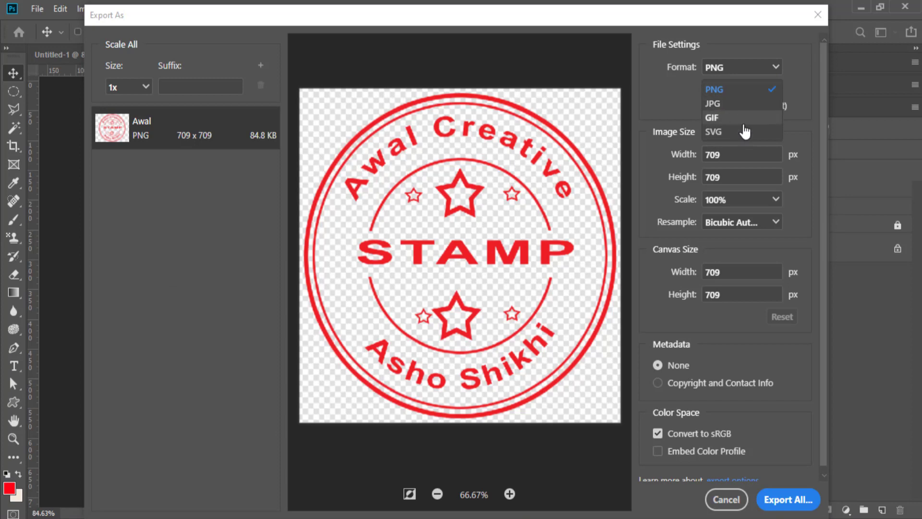
click(725, 88)
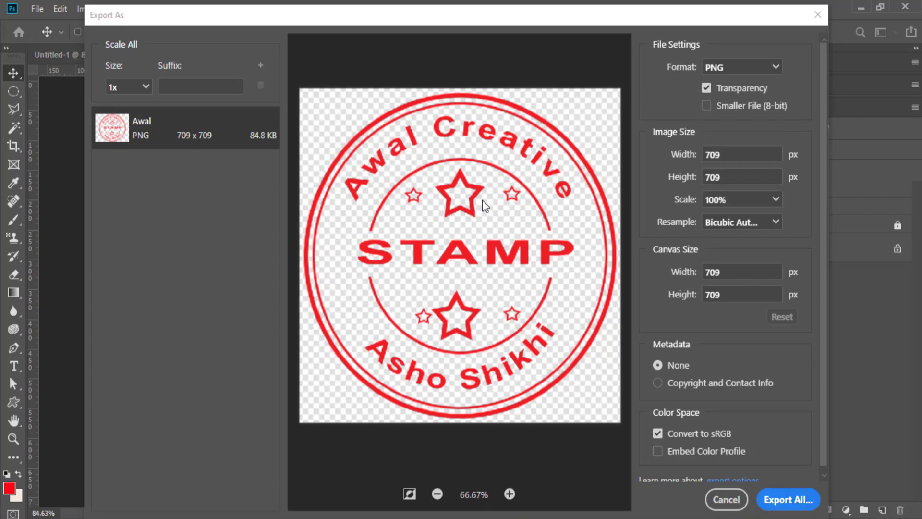
click(818, 15)
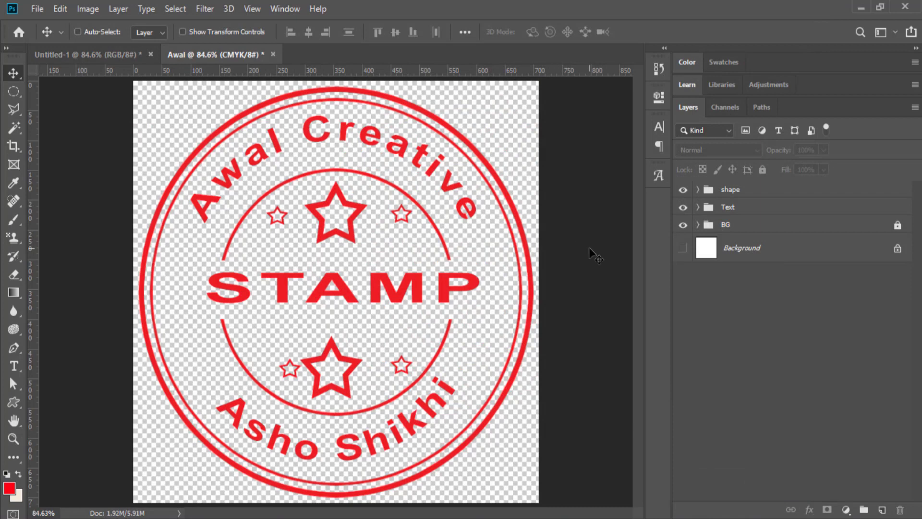